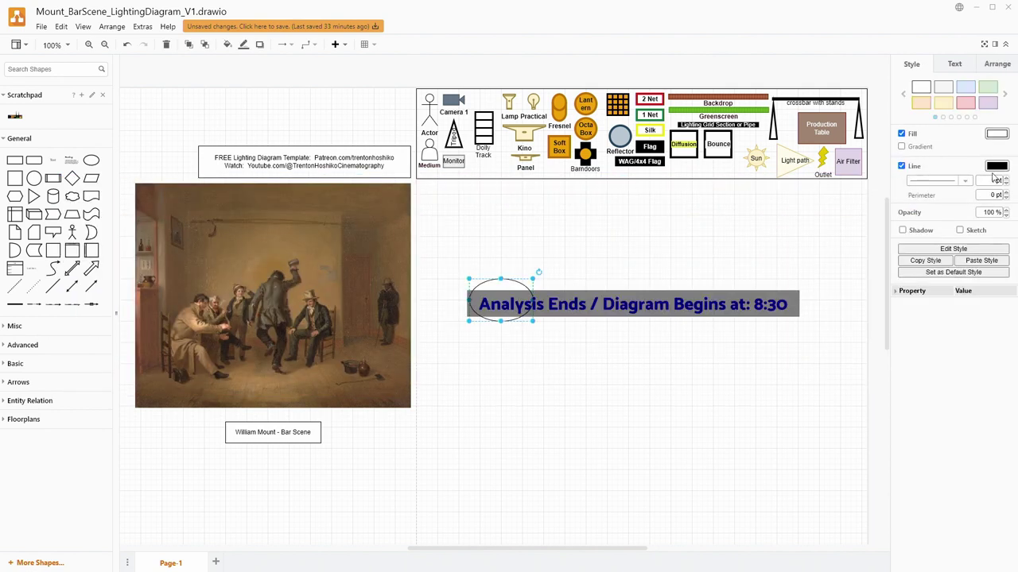
- Set the new ellipse's line colour to red
click(997, 134)
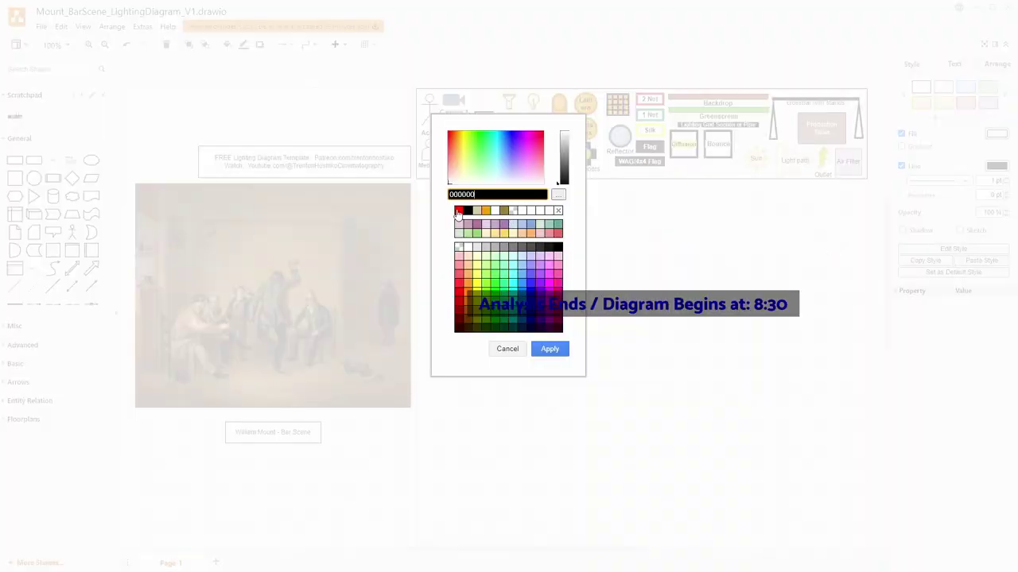
click(458, 211)
click(548, 350)
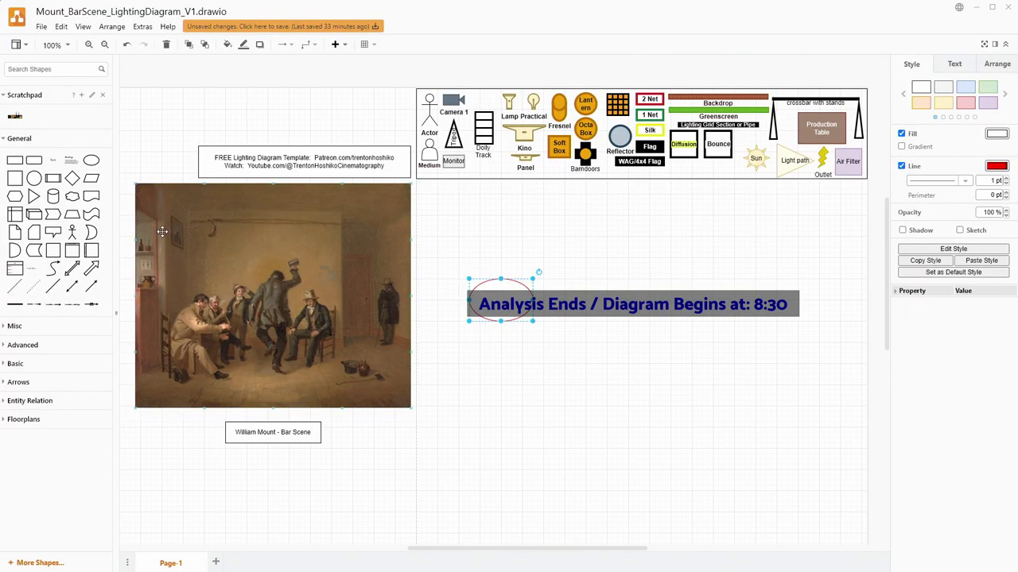
- Place the ellipse, unfilled with a 3 pt line, over the painting's floor beside the dancer and seated man, stretched wide and tilted upward
click(89, 43)
click(89, 44)
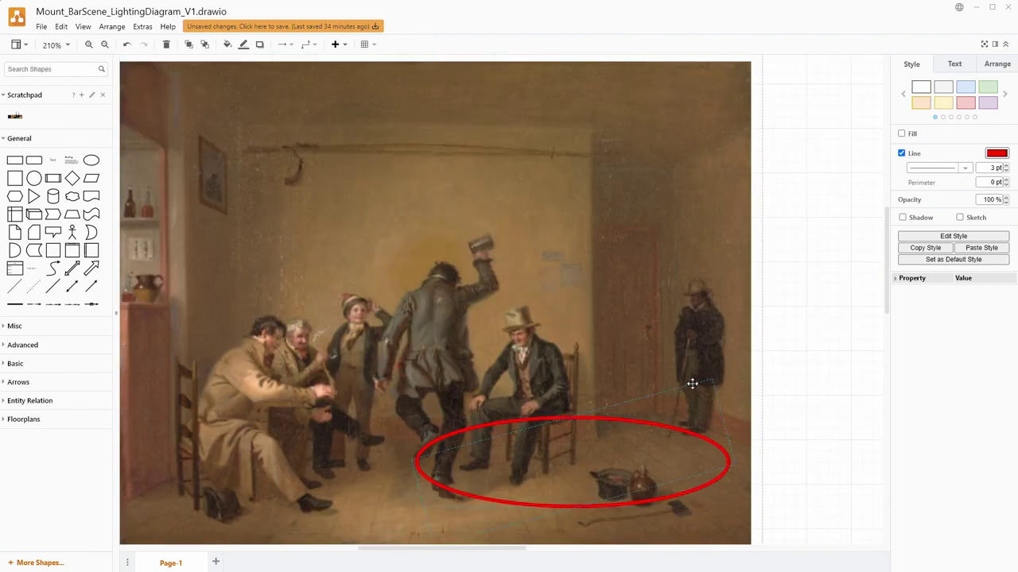
drag(692, 384, 690, 385)
drag(642, 483, 604, 482)
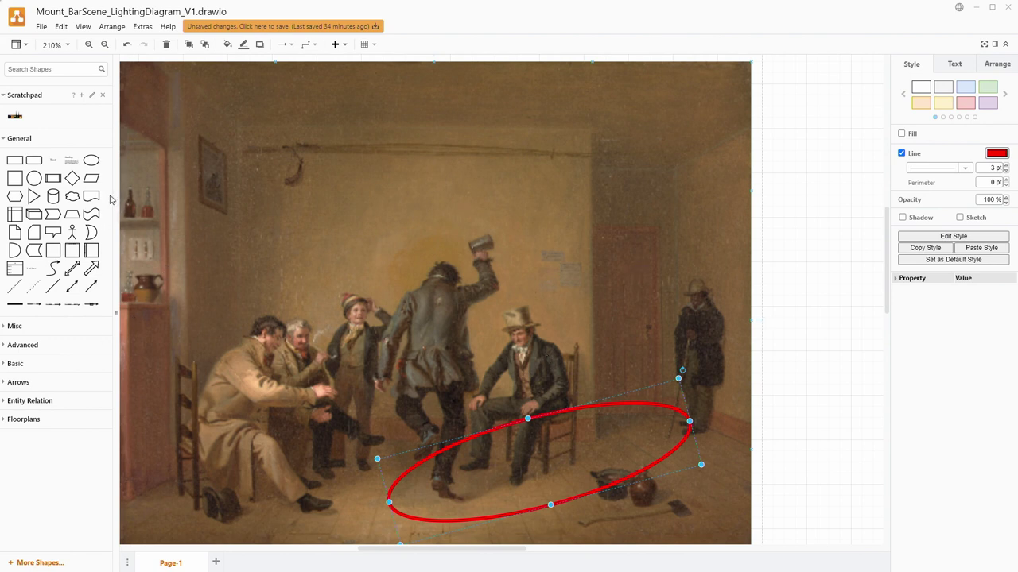
- Add a second red ellipse and stretch it vertically around the bar counter at the painting's left edge
click(91, 160)
drag(511, 292, 469, 541)
drag(381, 550, 434, 557)
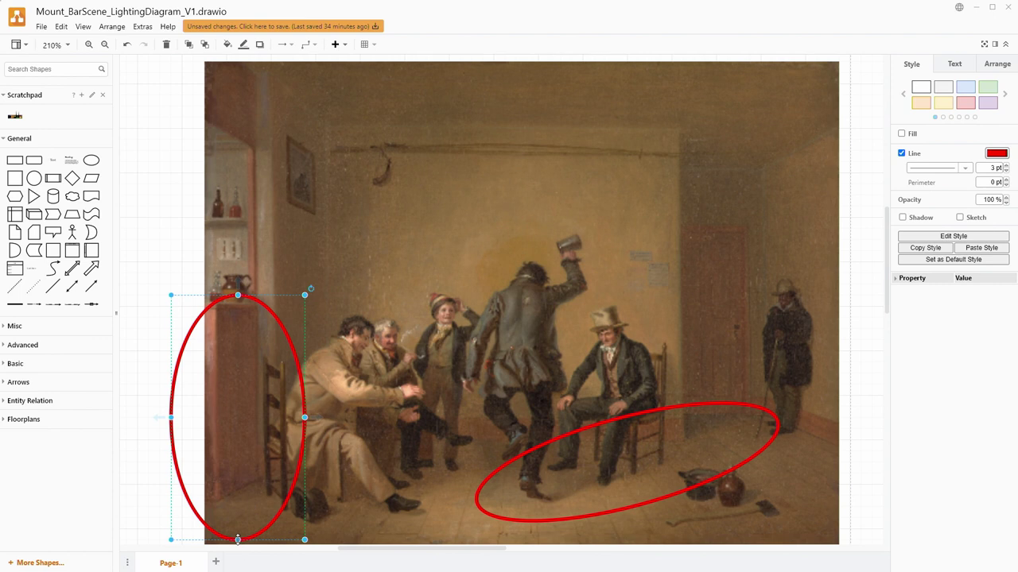
drag(238, 540, 238, 517)
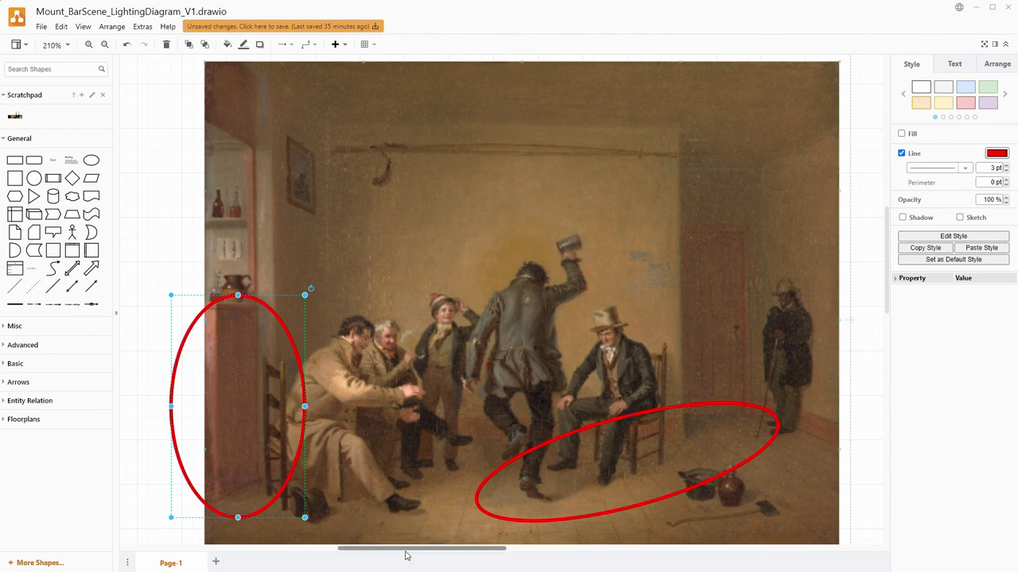
- Add a wide red ellipse around the ceiling beam across the upper part of the painting
drag(405, 554, 411, 554)
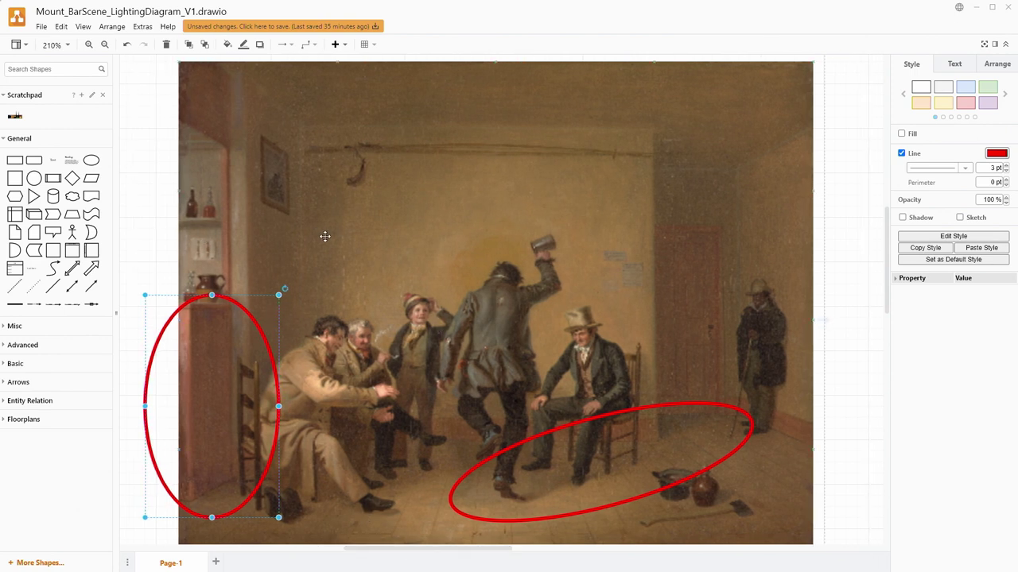
click(91, 160)
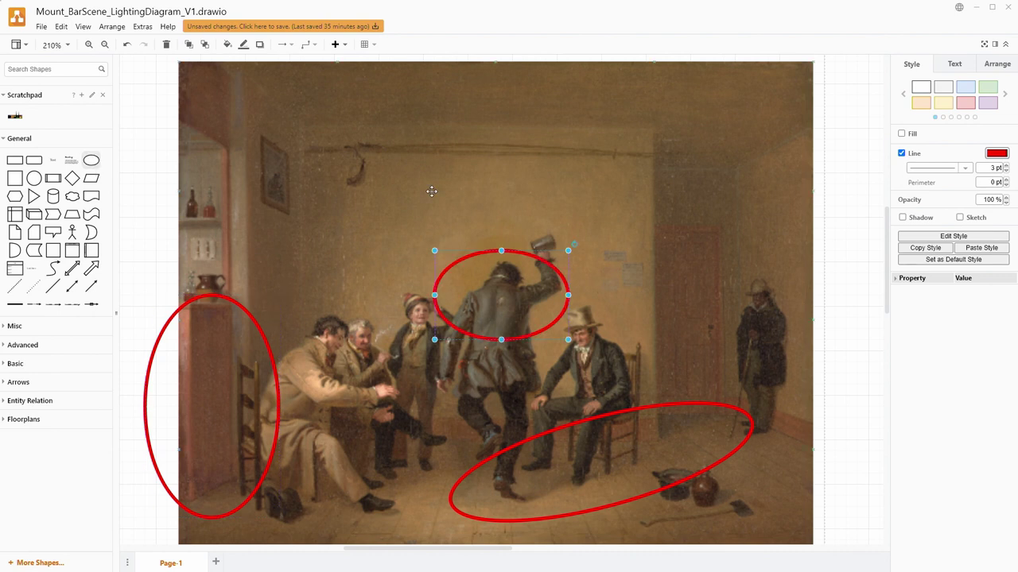
drag(515, 253, 439, 102)
drag(500, 148, 714, 151)
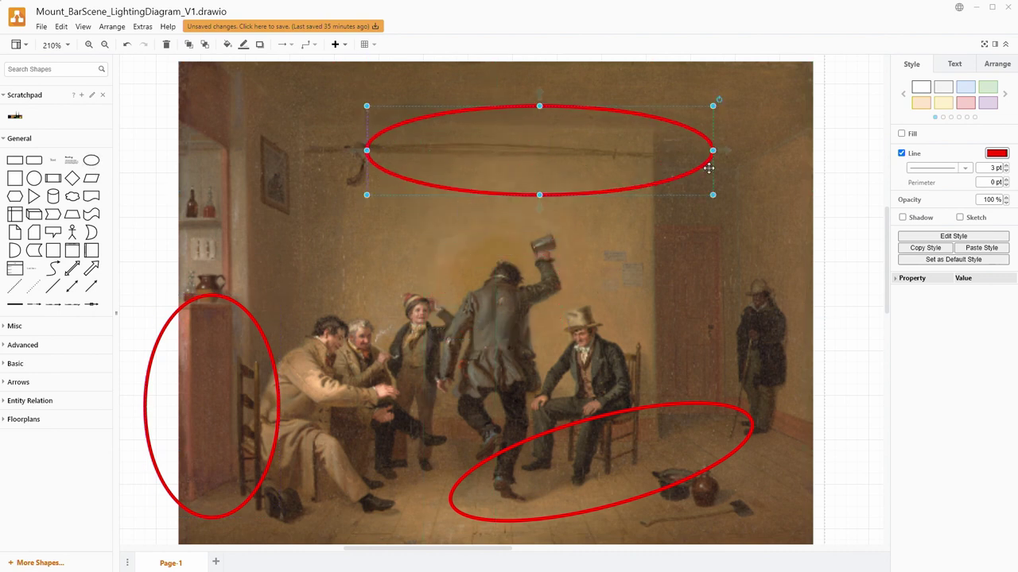
drag(612, 170, 556, 156)
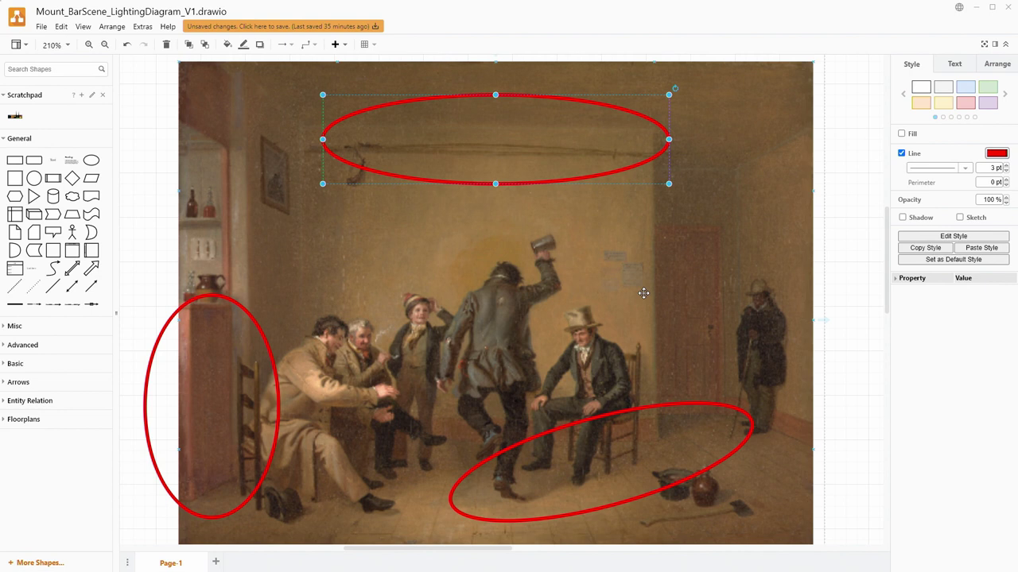
- Examine the lighting on the central figures of the painting up close
scroll(454, 364, up, 4)
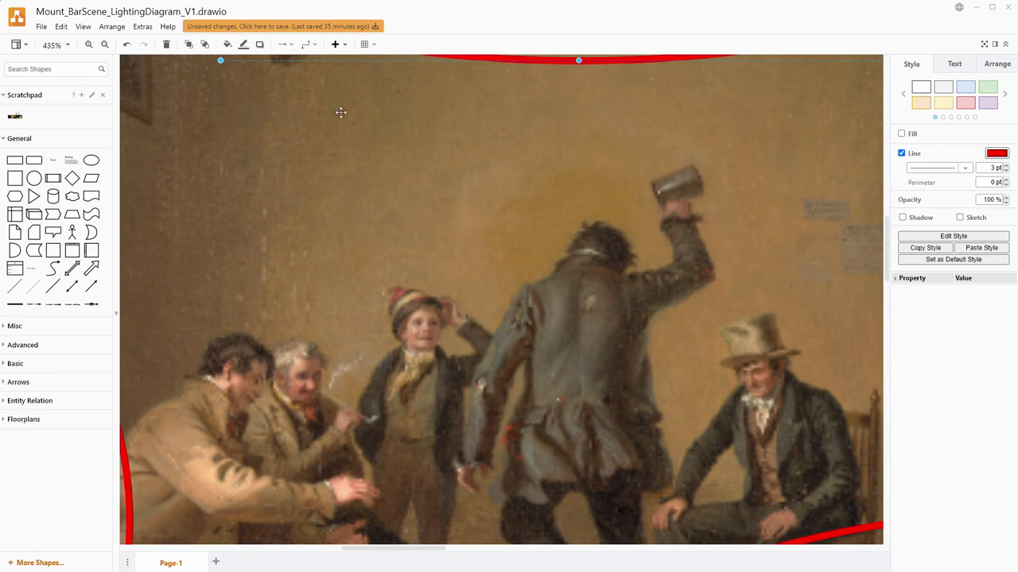
click(103, 45)
click(104, 45)
click(104, 45)
click(104, 45)
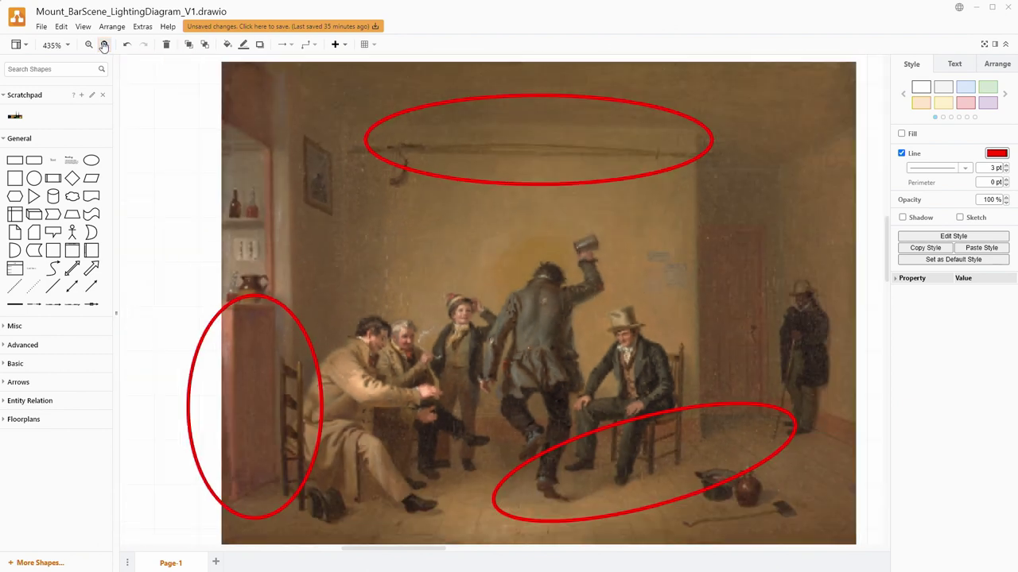
click(103, 46)
drag(495, 547, 504, 548)
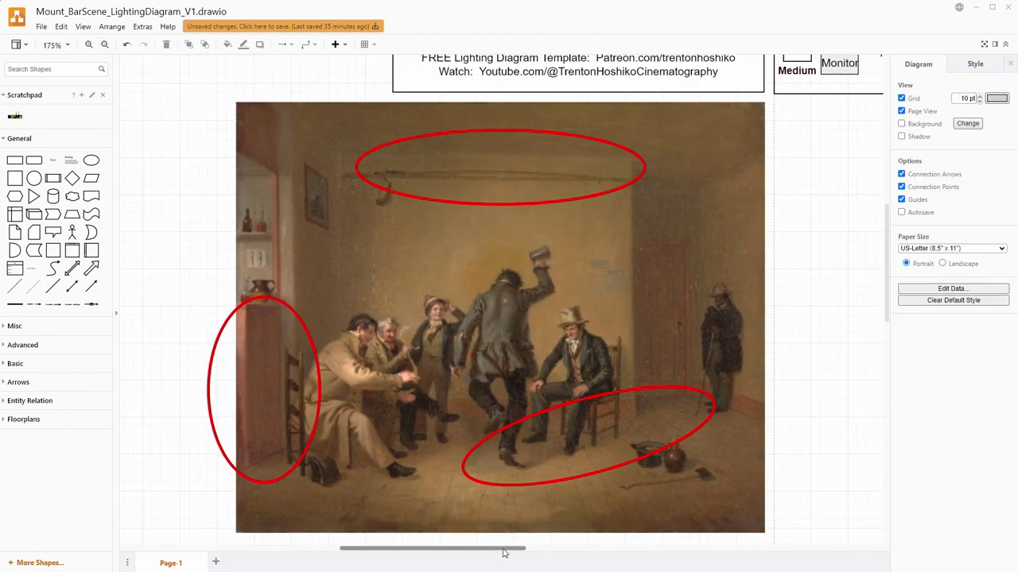
- Add a large red ellipse and enlarge it to encircle the central group and the lit back wall
click(103, 44)
click(104, 44)
click(104, 43)
click(103, 44)
click(103, 44)
click(104, 44)
click(103, 44)
click(104, 43)
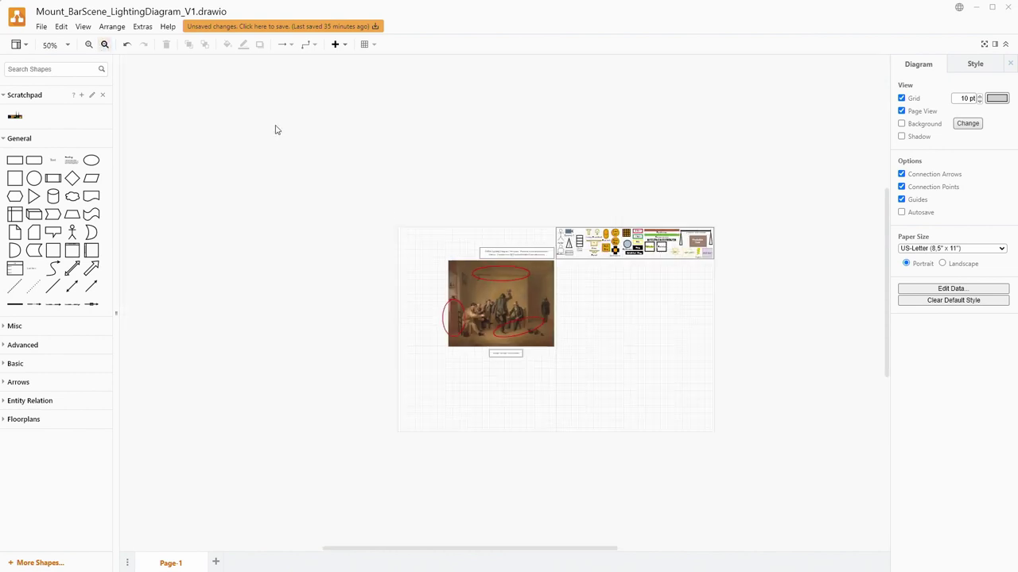
click(92, 160)
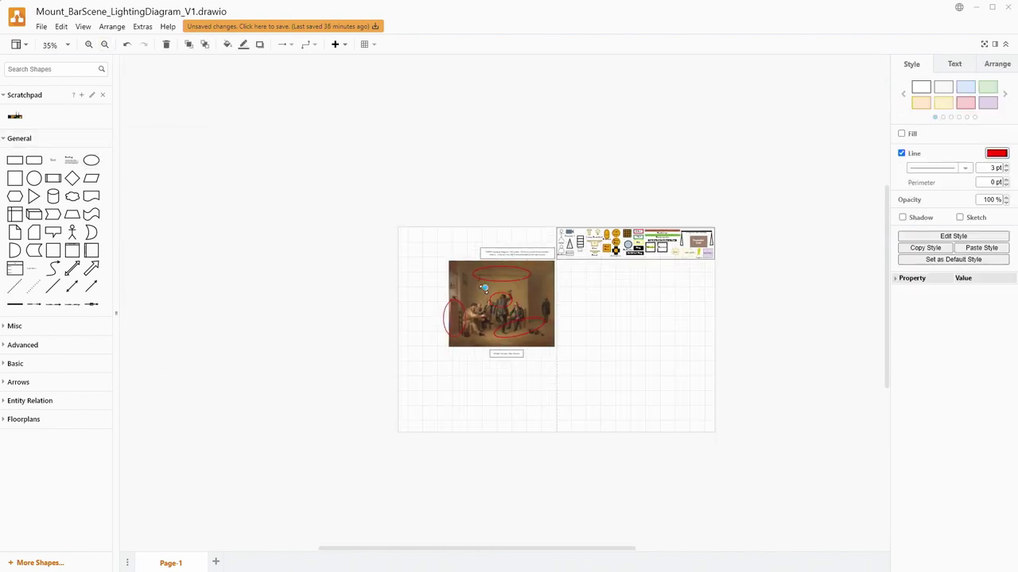
drag(484, 288, 465, 267)
drag(512, 311, 541, 341)
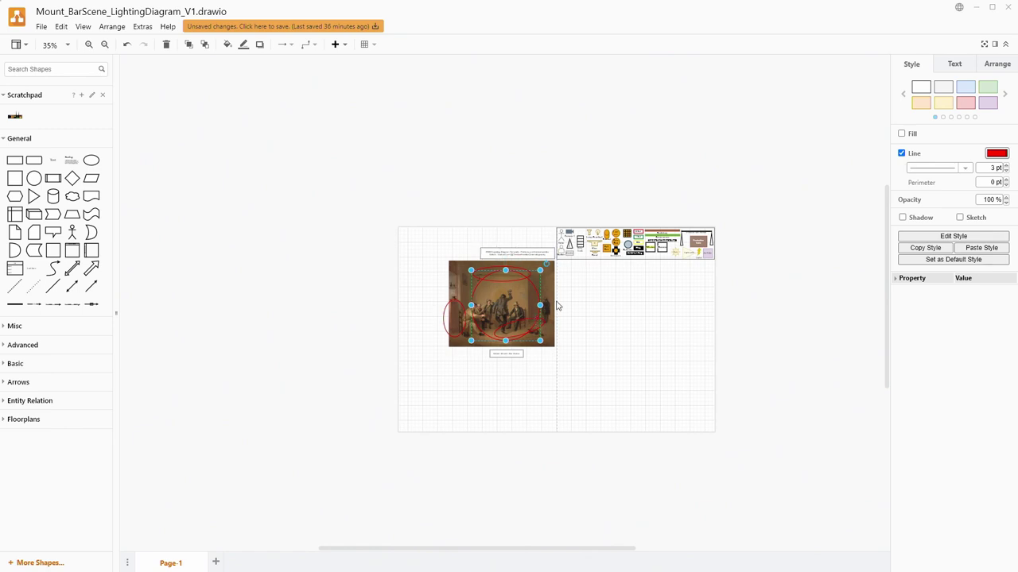
- Place an upper-left and an upper-right corner wall from the Floorplans shapes in the empty diagram area beside the painting
click(88, 44)
click(88, 44)
click(88, 45)
click(88, 44)
click(87, 45)
click(87, 45)
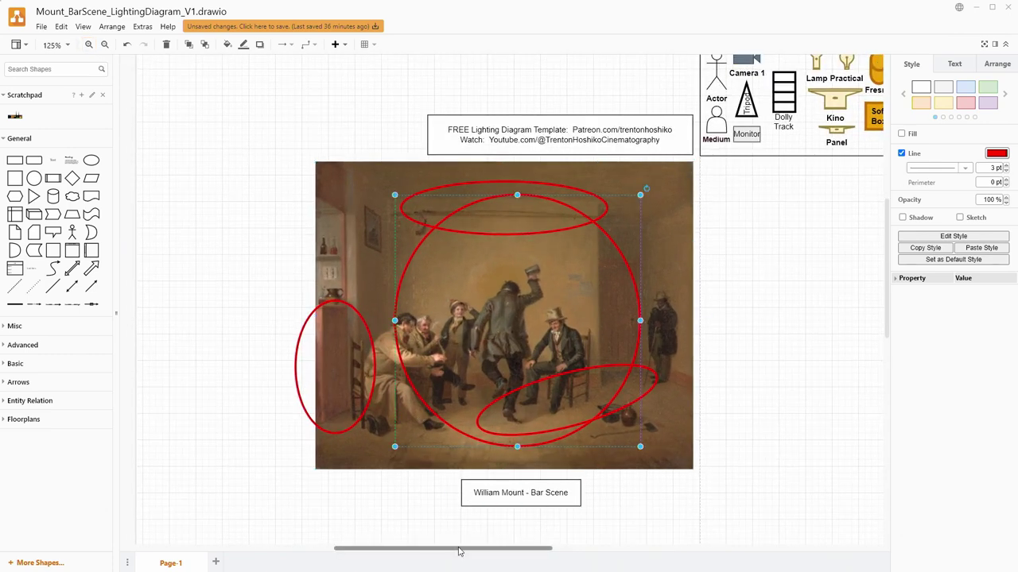
drag(458, 551, 513, 541)
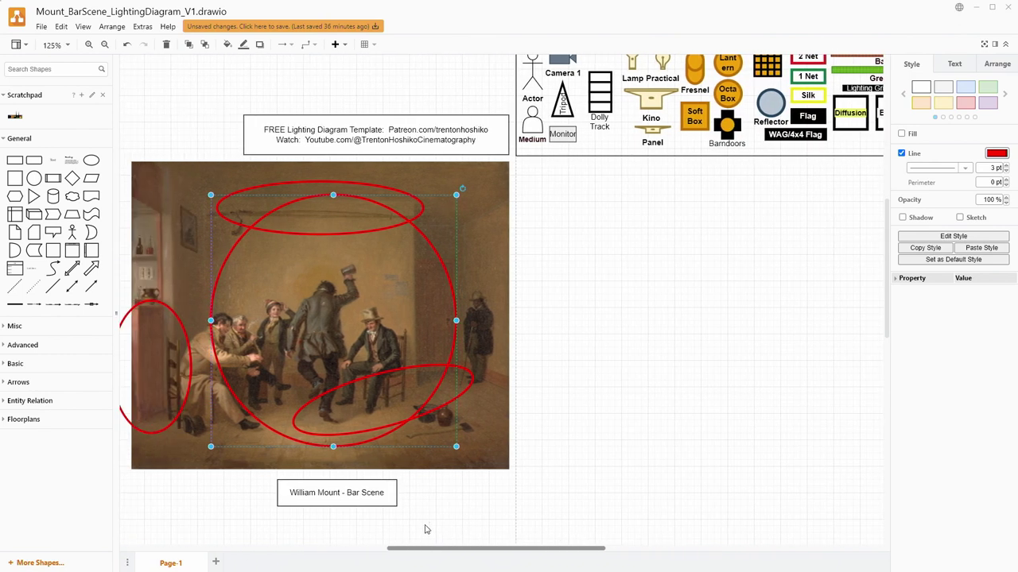
click(6, 419)
scroll(72, 334, down, 1)
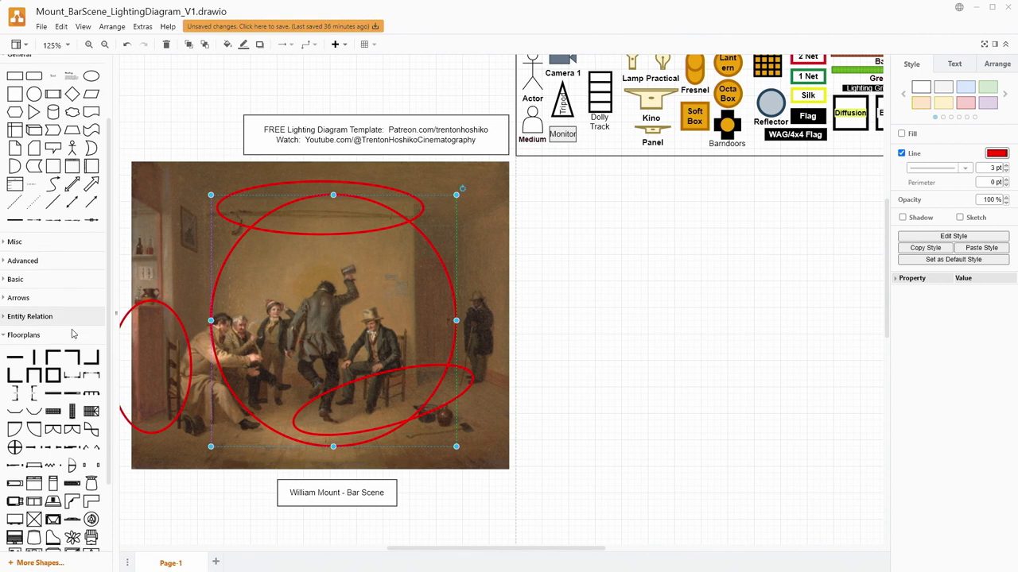
drag(90, 358, 790, 294)
drag(53, 358, 628, 287)
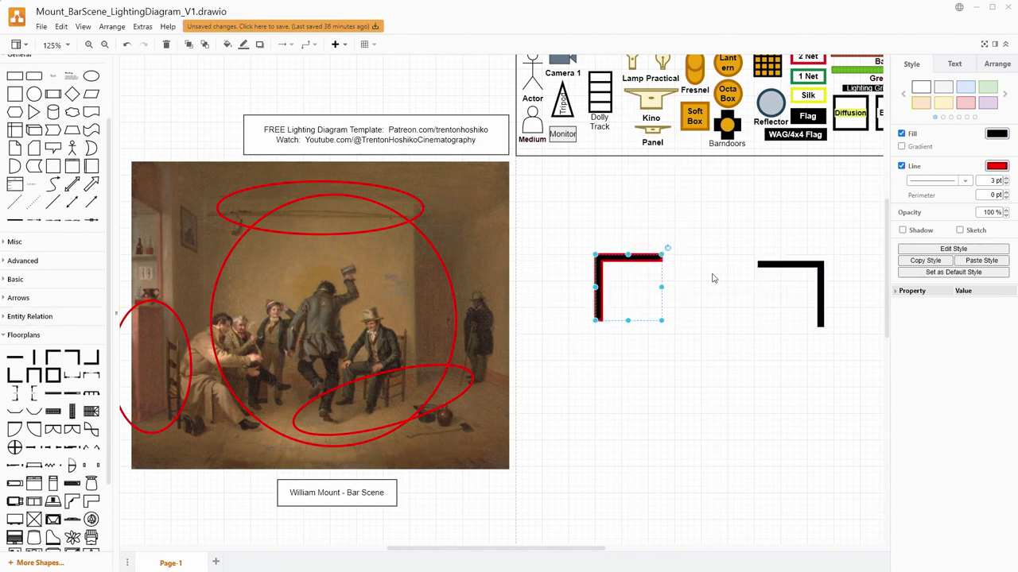
drag(791, 263, 831, 205)
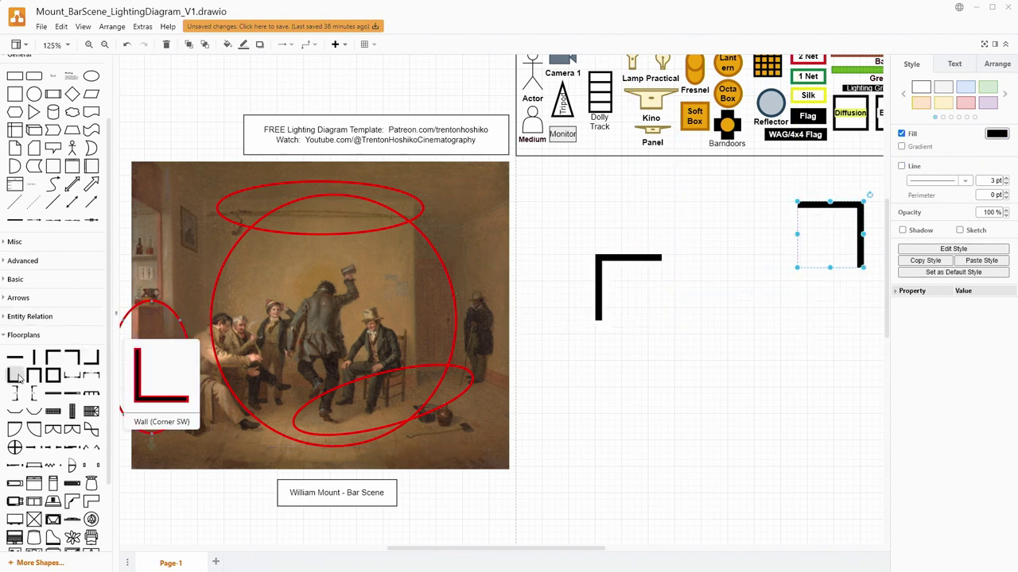
- Add further corner walls and join all pieces into a stepped back wall with one long side wall running down from the alcove
mouse_move(17, 376)
mouse_down()
mouse_move(501, 300)
mouse_move(783, 239)
mouse_move(742, 271)
mouse_up()
click(811, 340)
scroll(811, 341, right, 3)
drag(633, 180, 783, 334)
drag(509, 310, 602, 314)
drag(597, 273, 536, 268)
mouse_move(510, 550)
mouse_down()
mouse_move(492, 550)
mouse_move(510, 550)
mouse_up()
drag(501, 292, 441, 330)
drag(773, 254, 849, 360)
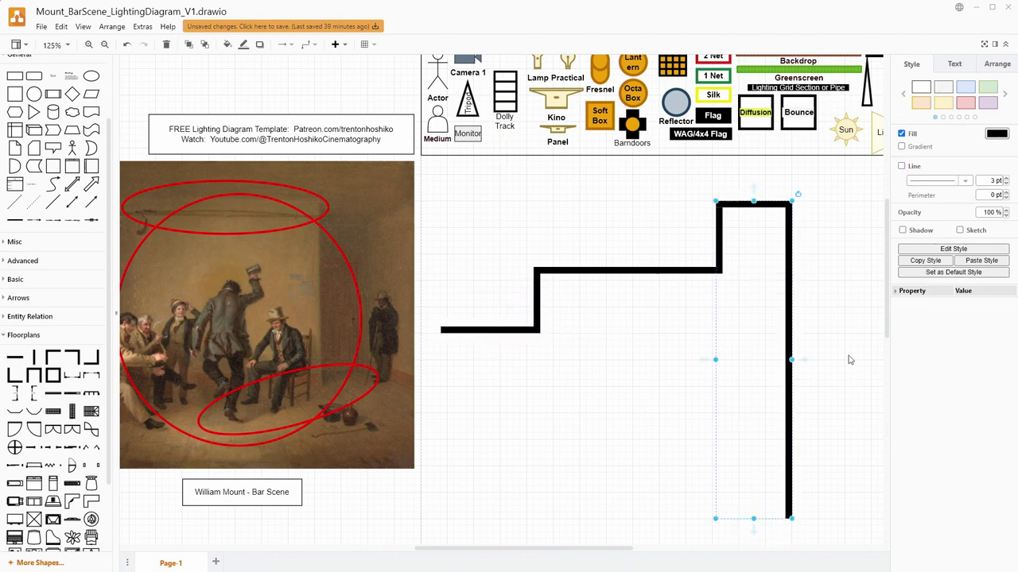
- Place four copies of the Medium figure inside the walls, three clustered near the inner corner and one apart for the seated man
scroll(849, 360, down, 1)
scroll(79, 357, down, 2)
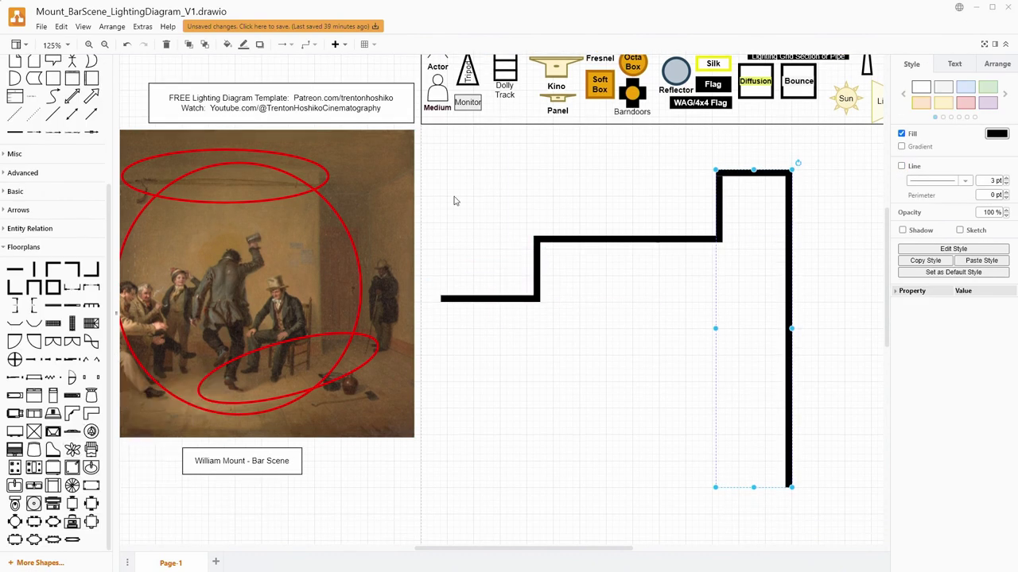
scroll(866, 267, up, 2)
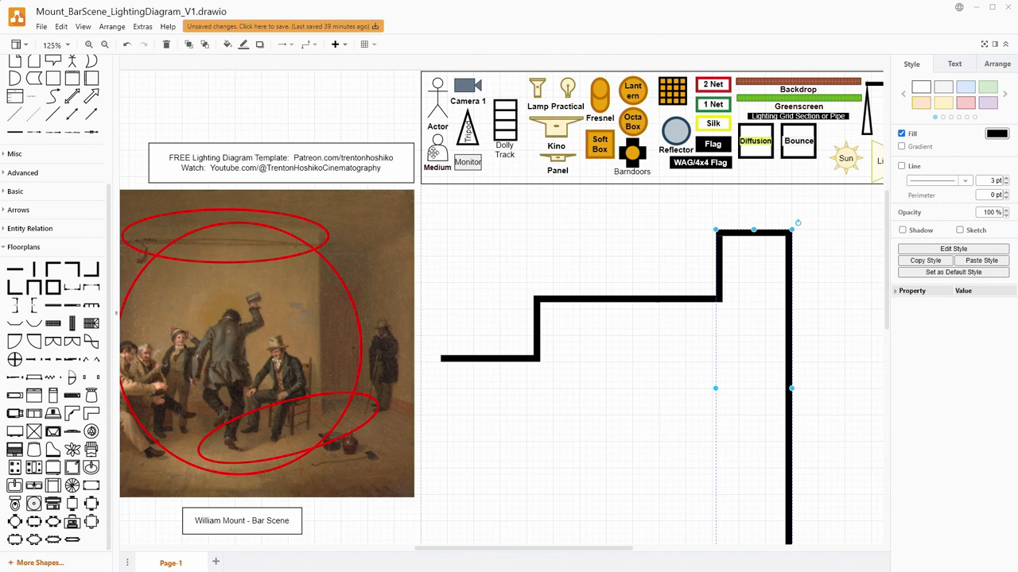
drag(437, 147, 473, 257)
key(Escape)
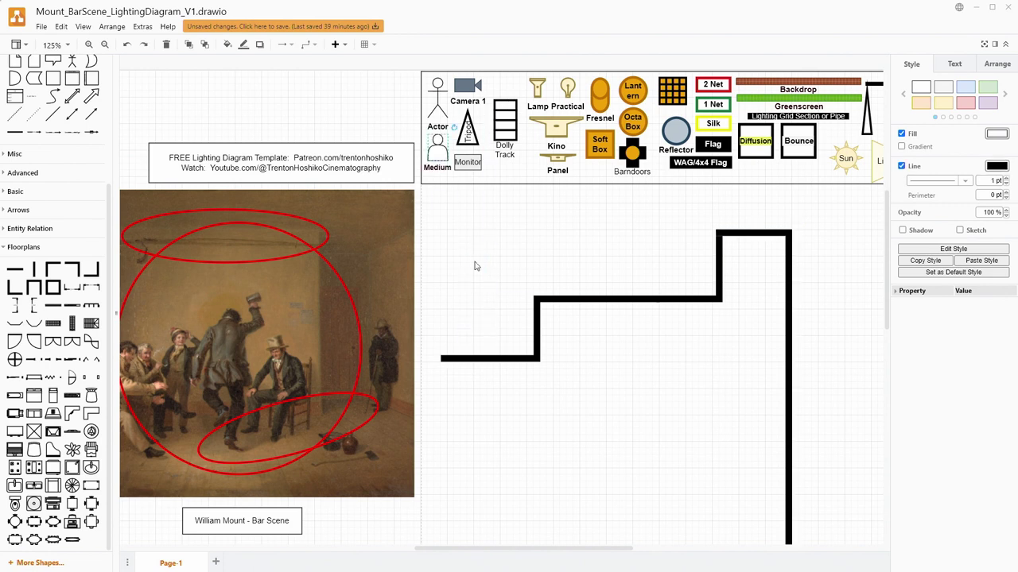
drag(435, 176, 591, 367)
drag(433, 548, 415, 548)
drag(649, 335, 757, 369)
key(ctrl+d)
key(ctrl+d)
drag(676, 325, 681, 326)
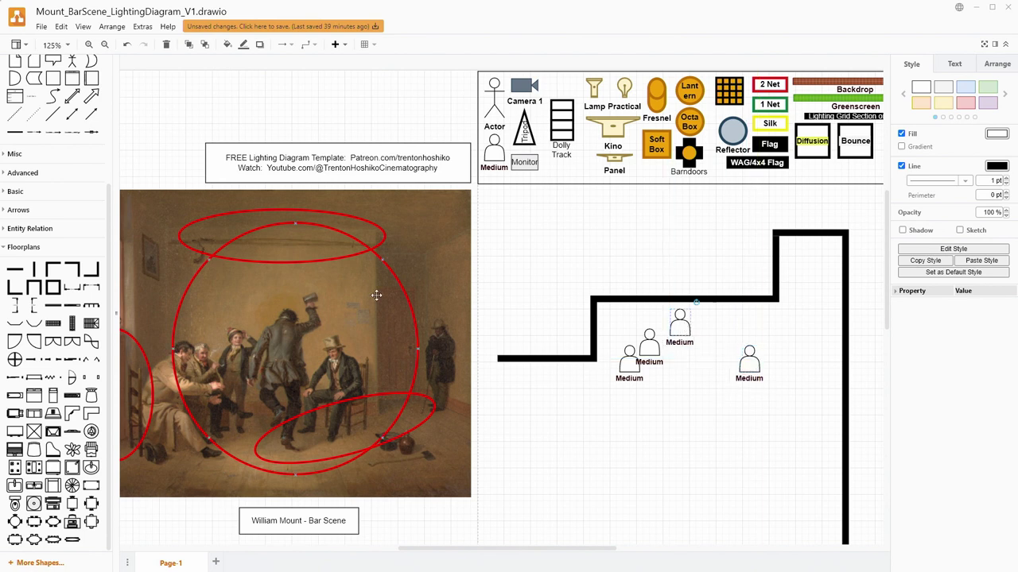
- Place two Actor figures, one between the Medium figures as the dancer and one beside the long side wall near the alcove
click(497, 104)
drag(499, 106, 694, 374)
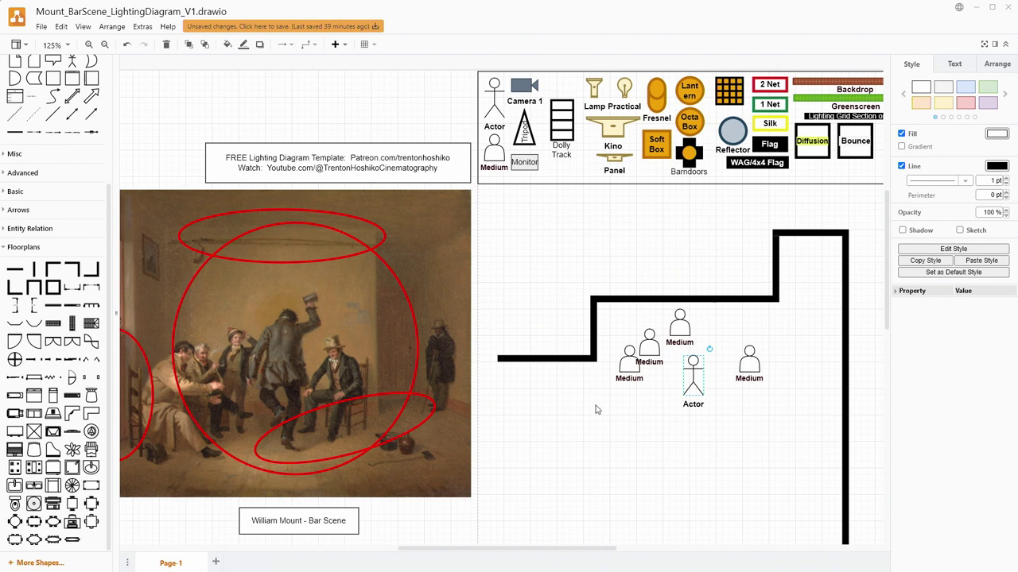
drag(692, 373, 828, 260)
key(Escape)
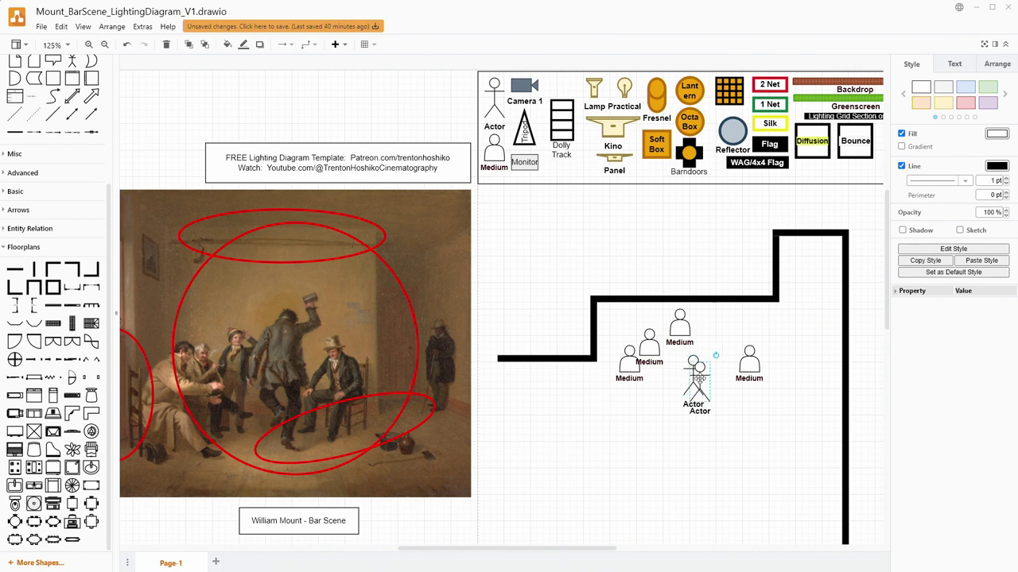
drag(692, 373, 830, 291)
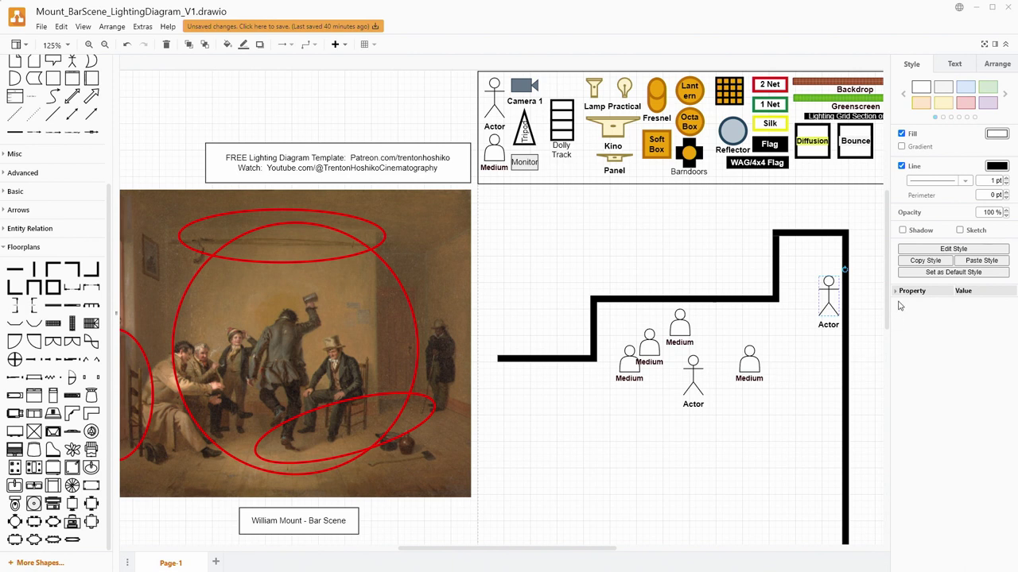
- Place Camera 1 below the figures in the floor plan, rotated to face the back wall
click(104, 43)
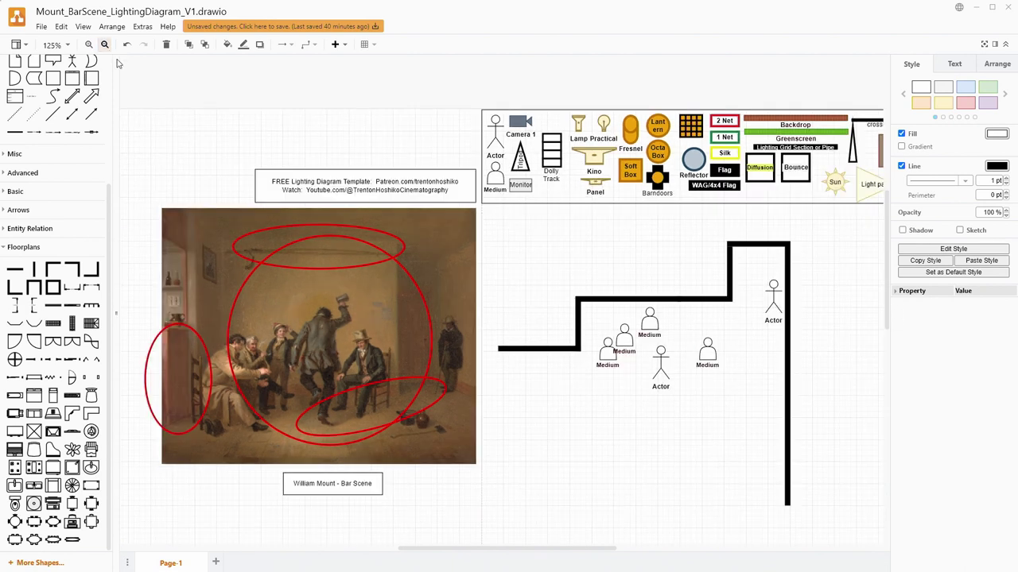
scroll(880, 284, down, 1)
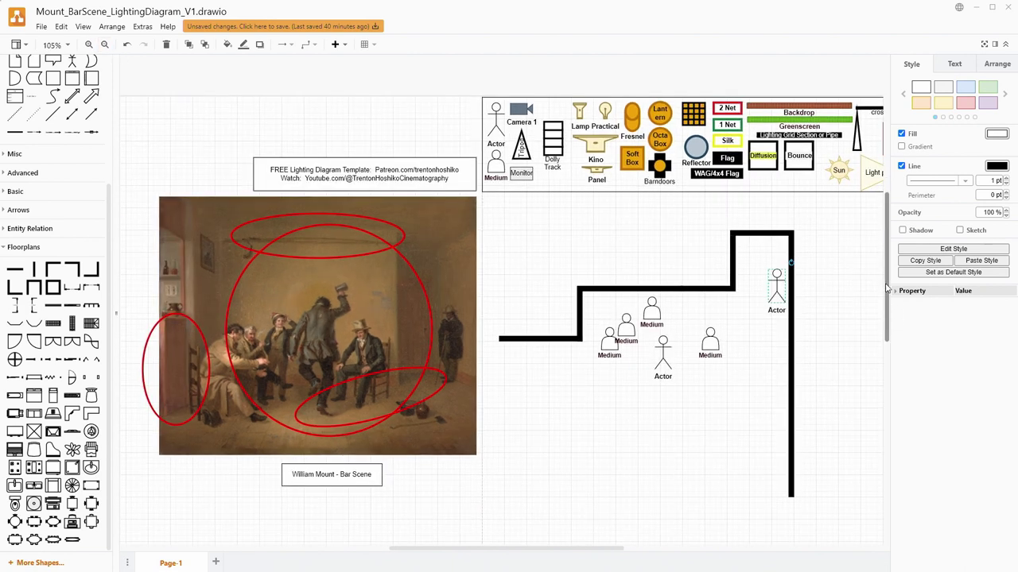
click(104, 44)
mouse_move(472, 85)
mouse_down()
mouse_move(612, 363)
mouse_move(594, 372)
mouse_move(599, 348)
mouse_move(580, 350)
mouse_move(601, 387)
mouse_move(597, 375)
mouse_up()
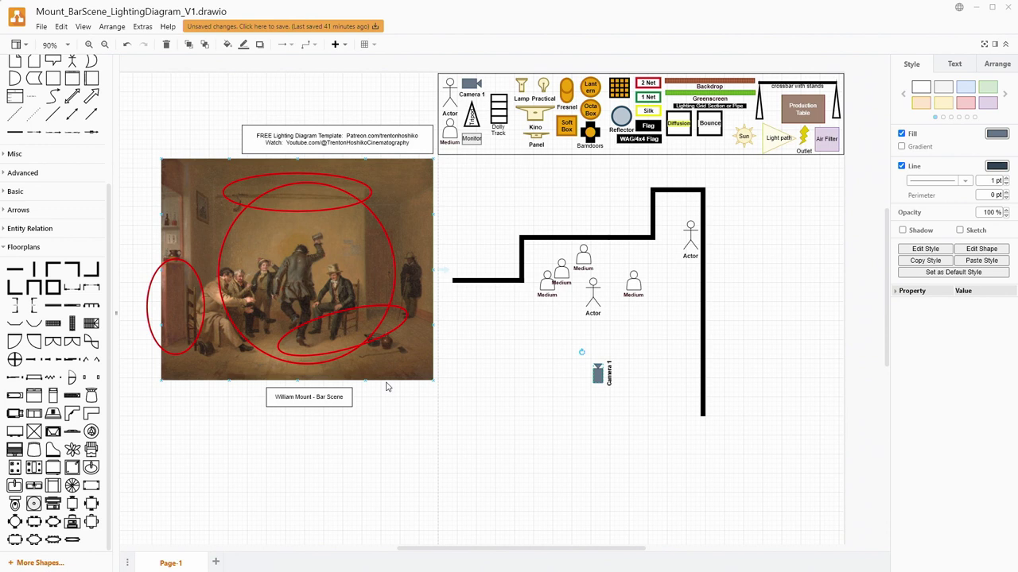
click(302, 277)
click(394, 260)
click(230, 250)
click(197, 277)
- Add a red ellipse over the painting's upper-left corner, above the bar shelves
scroll(64, 222, up, 3)
click(91, 151)
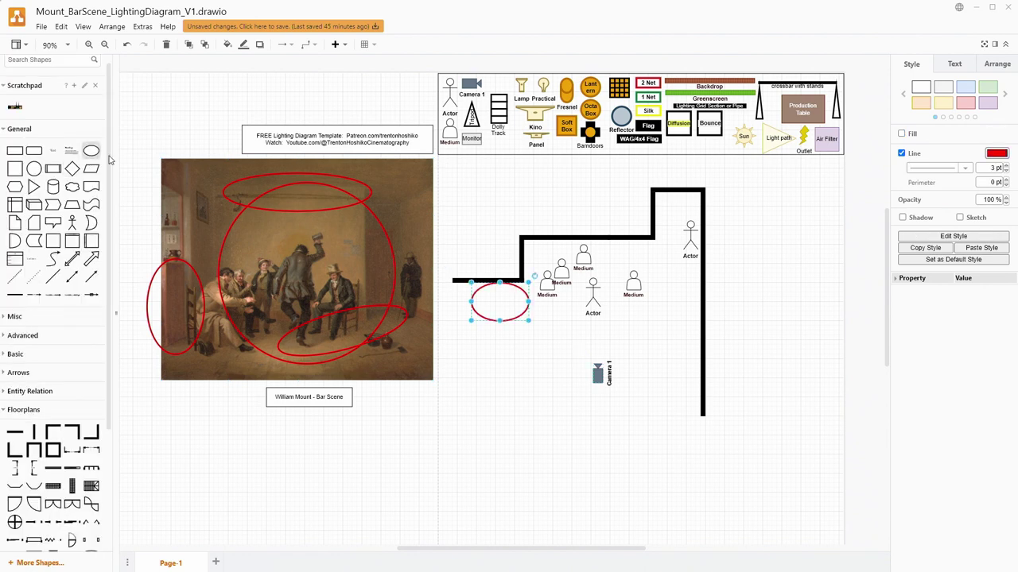
drag(501, 301, 135, 169)
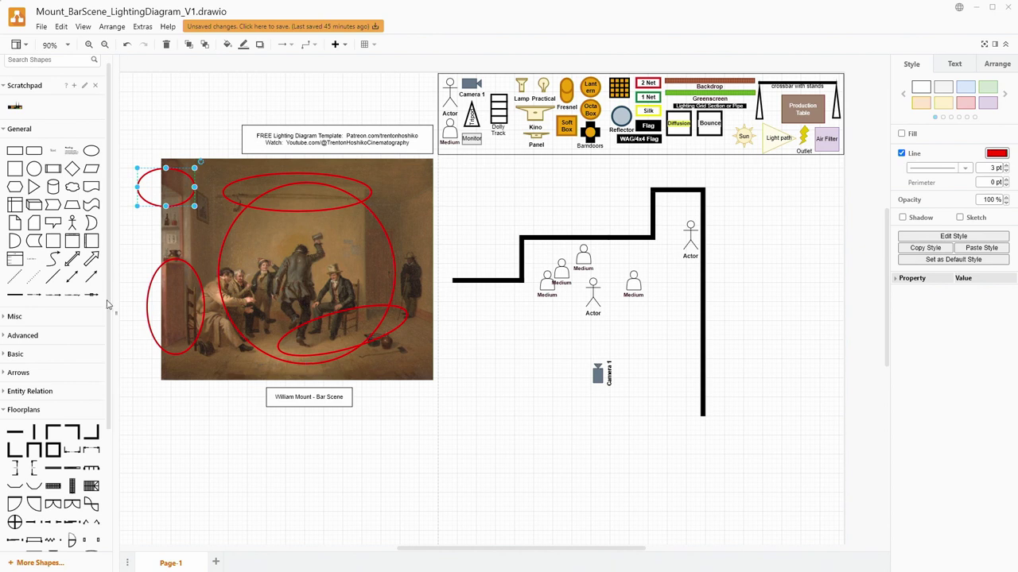
- Place a Fresnel light to the left of the camera, angled toward the figures
drag(565, 92, 543, 369)
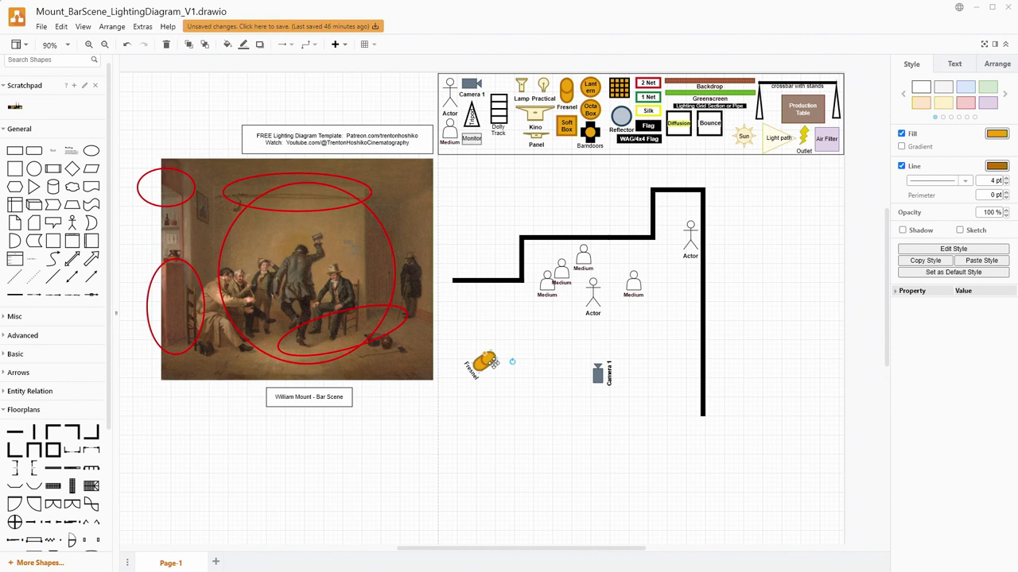
- Place a Lamp directly behind the Fresnel, angled the same way toward the figures, and nudge the Fresnel into line with it
click(521, 88)
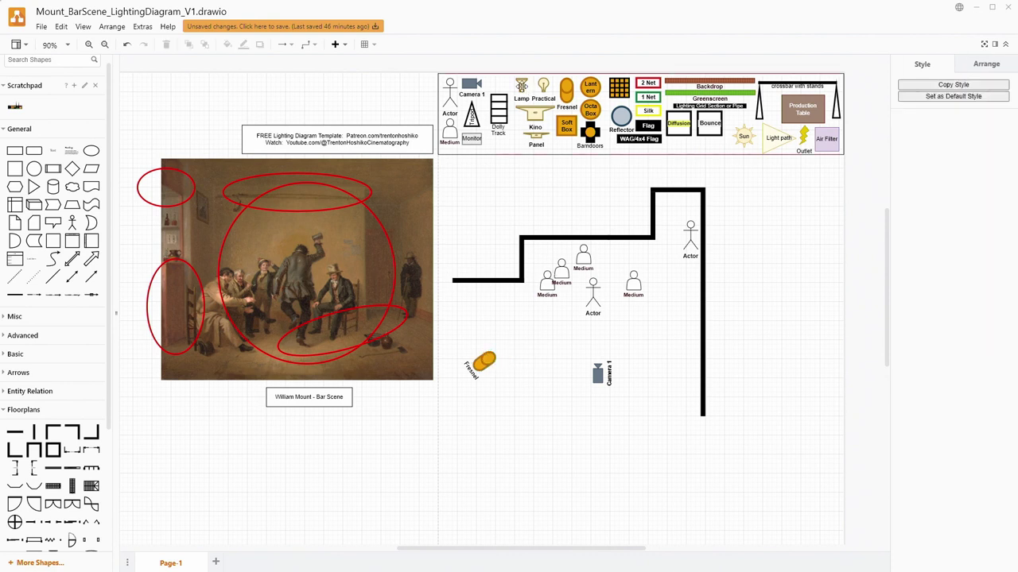
key(Delete)
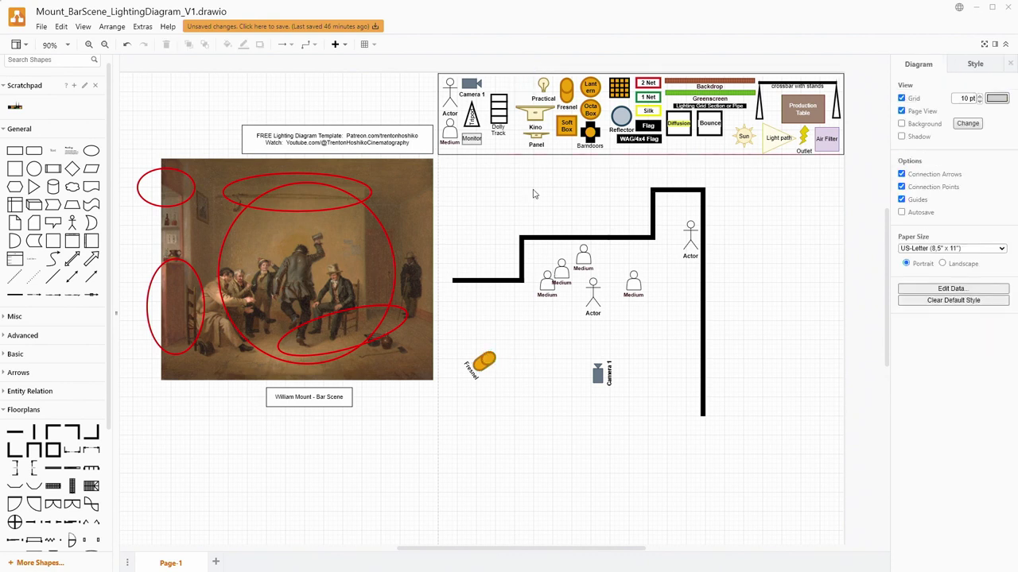
key(ctrl+z)
drag(521, 89, 466, 367)
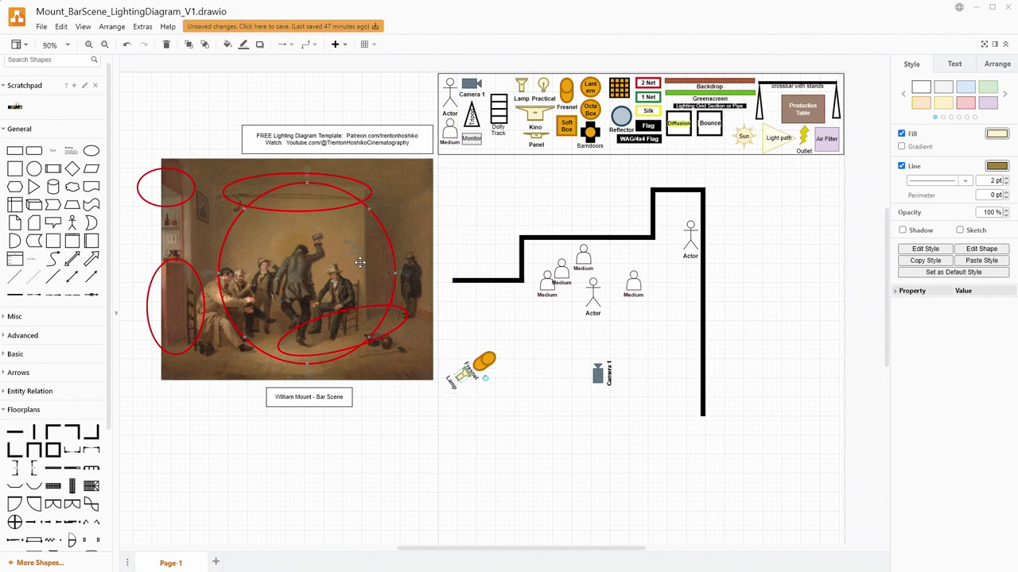
click(243, 195)
click(289, 188)
drag(484, 362, 489, 366)
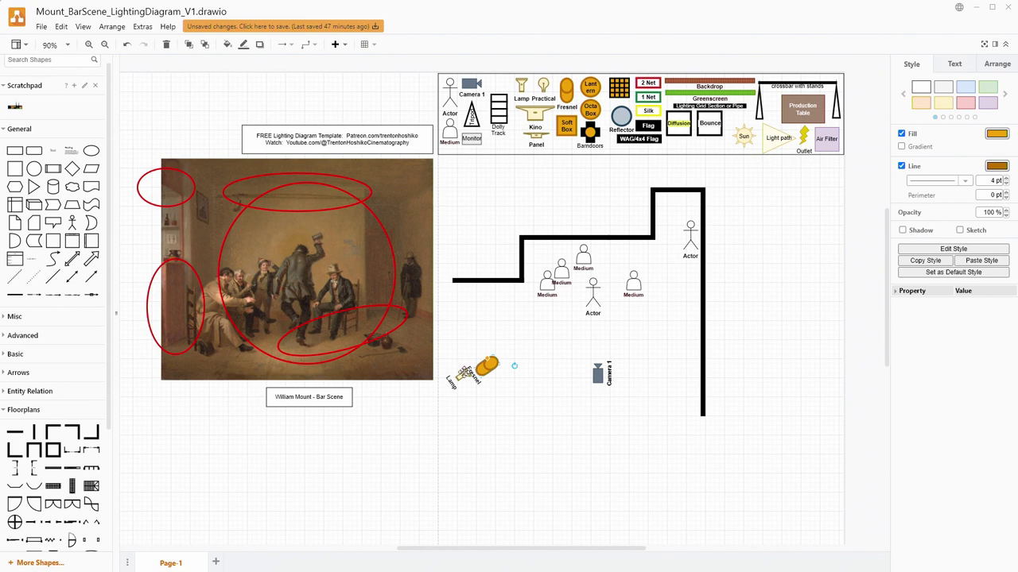
- Add a Light path to the floor plan, rotate it along the Fresnel's aim and stretch it across the figures beyond the back wall
click(778, 140)
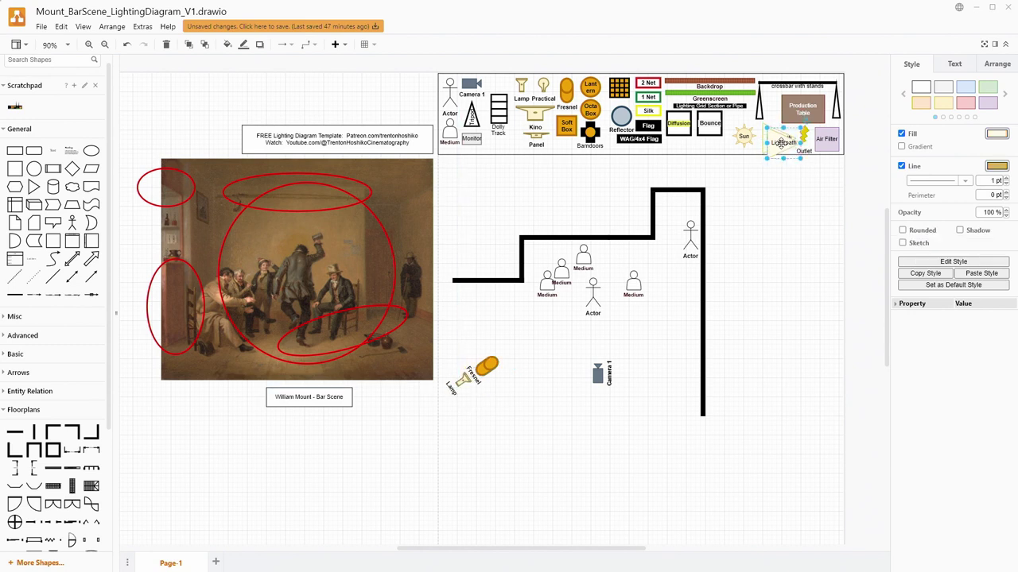
drag(779, 140, 554, 471)
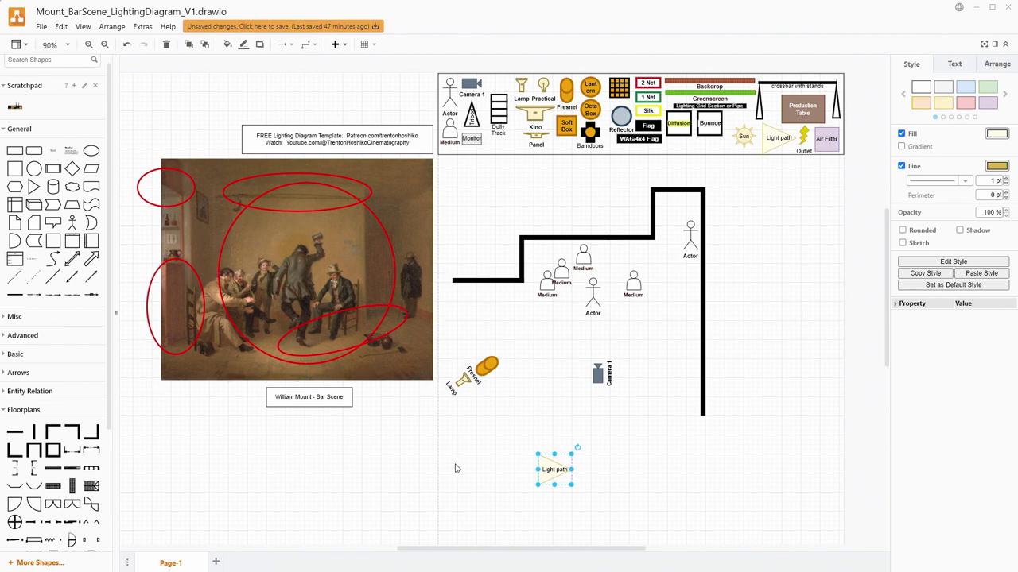
click(560, 499)
click(554, 469)
drag(554, 469, 536, 402)
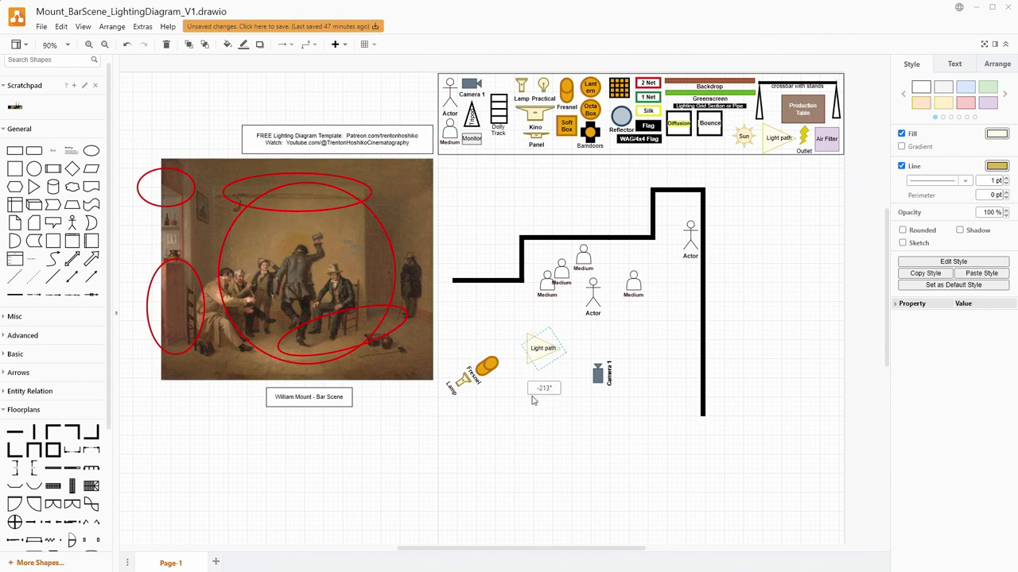
drag(558, 335, 650, 235)
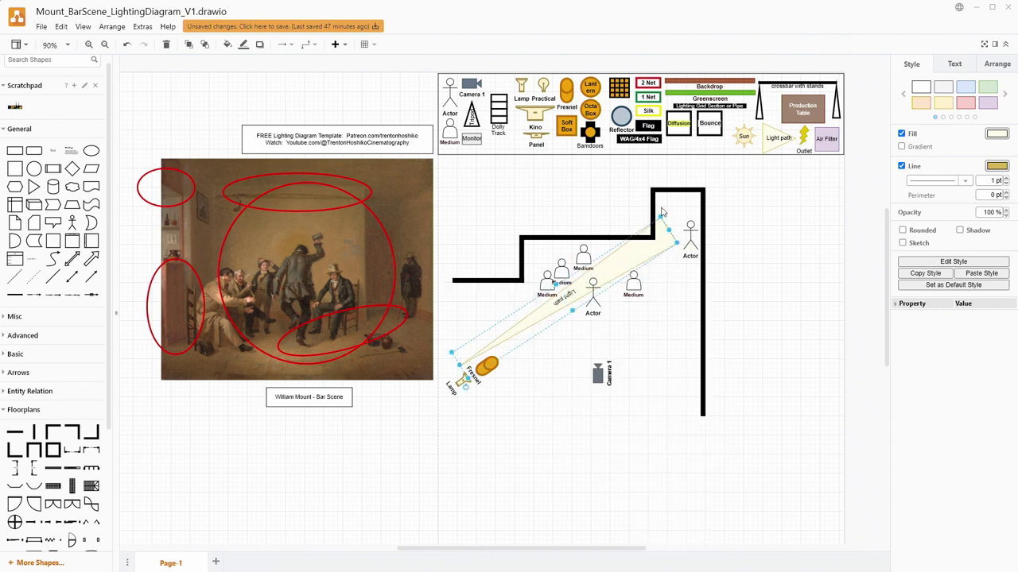
drag(558, 290, 556, 318)
- Adjust the light path so its tip starts at the Fresnel, and line up the Fresnel and Lamp behind it
click(489, 364)
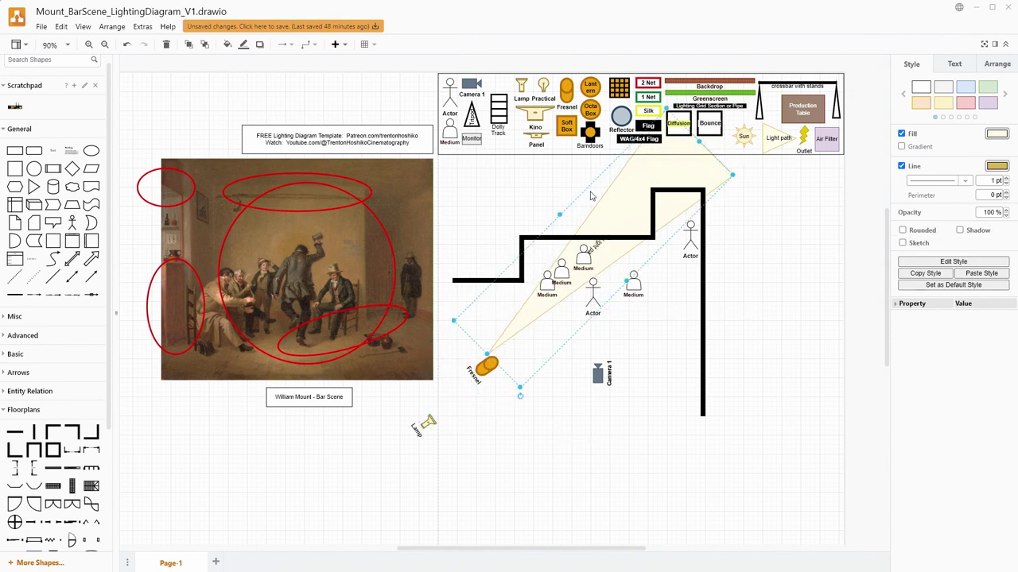
drag(590, 193, 675, 191)
drag(496, 355, 509, 372)
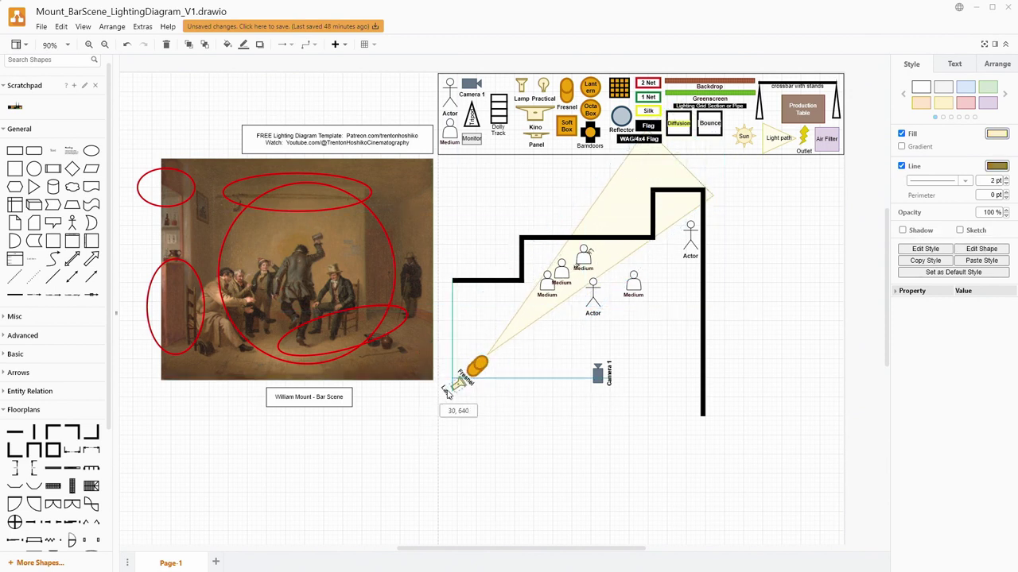
click(506, 414)
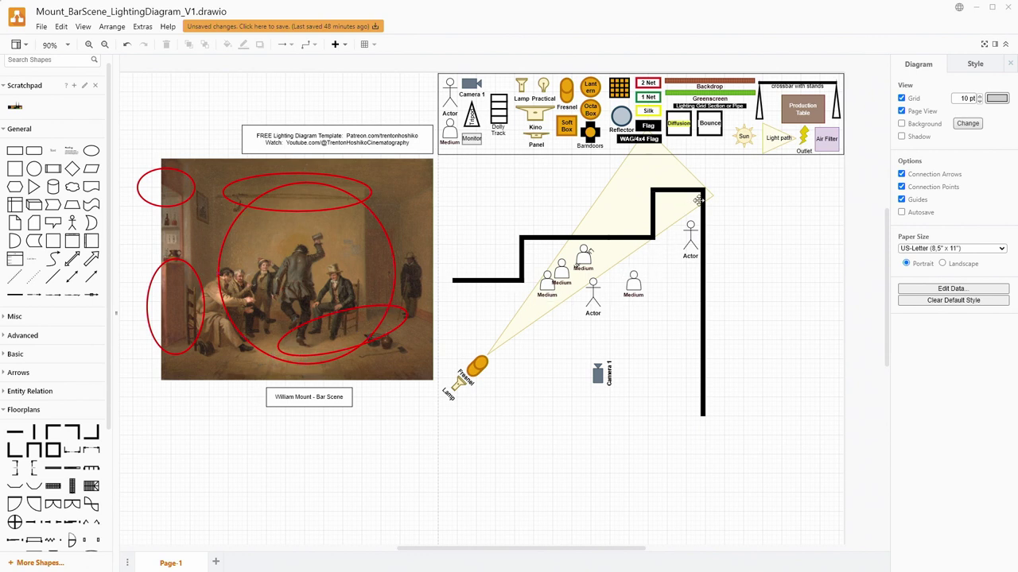
- Shift the corner wall piece at the alcove's entrance to the left, away from the side wall
click(635, 236)
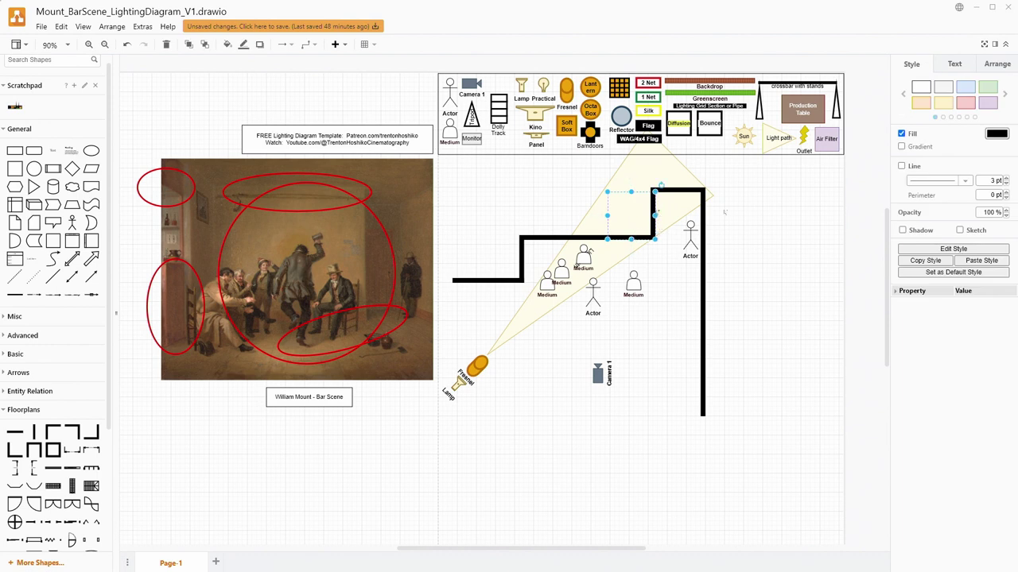
drag(655, 215, 639, 216)
click(666, 196)
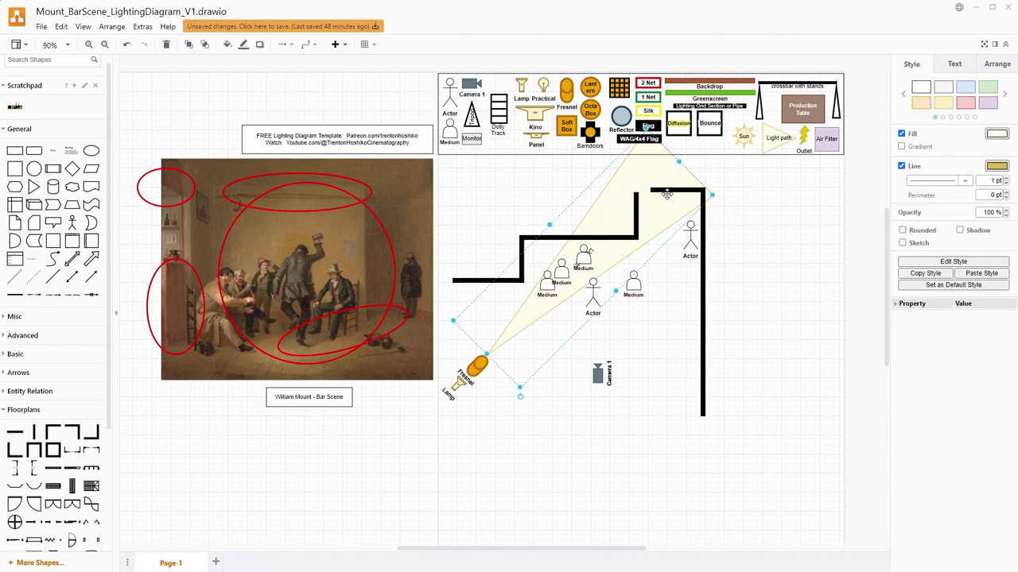
click(669, 191)
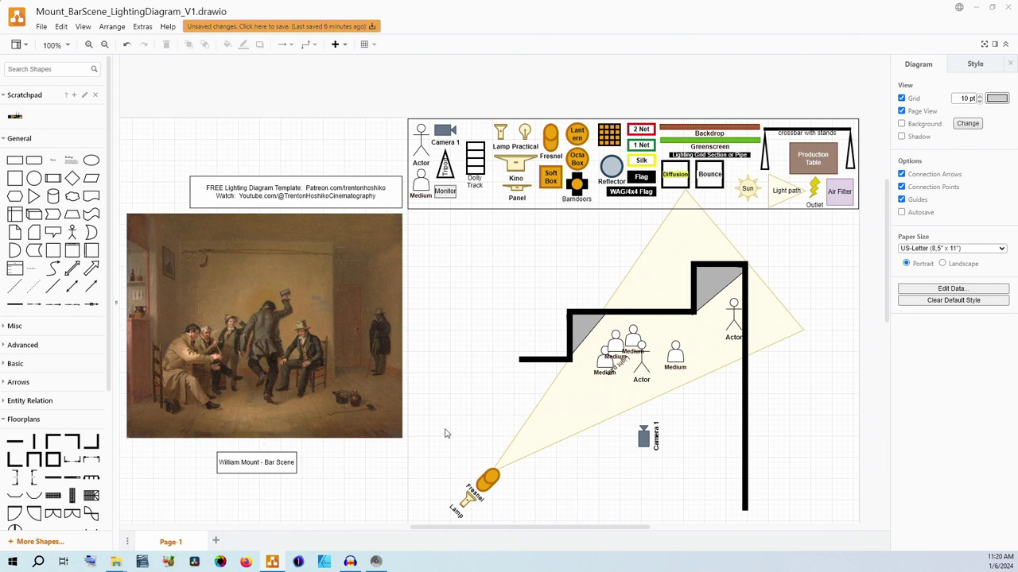
- Add an unfilled ellipse with a 3 pt red line around the jugs on the floor in the painting's lower-right corner
click(90, 160)
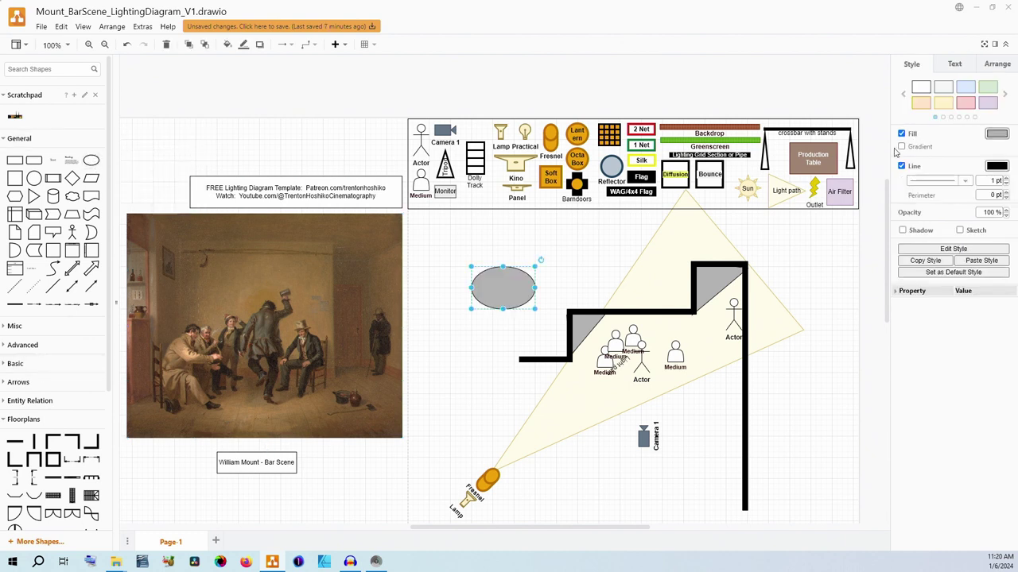
key(ctrl+shift+v)
mouse_move(502, 286)
mouse_down()
mouse_move(431, 357)
mouse_move(311, 420)
mouse_move(414, 407)
mouse_up()
mouse_move(350, 402)
mouse_down()
mouse_move(307, 375)
mouse_move(334, 424)
mouse_move(305, 377)
mouse_move(345, 425)
mouse_move(352, 419)
mouse_up()
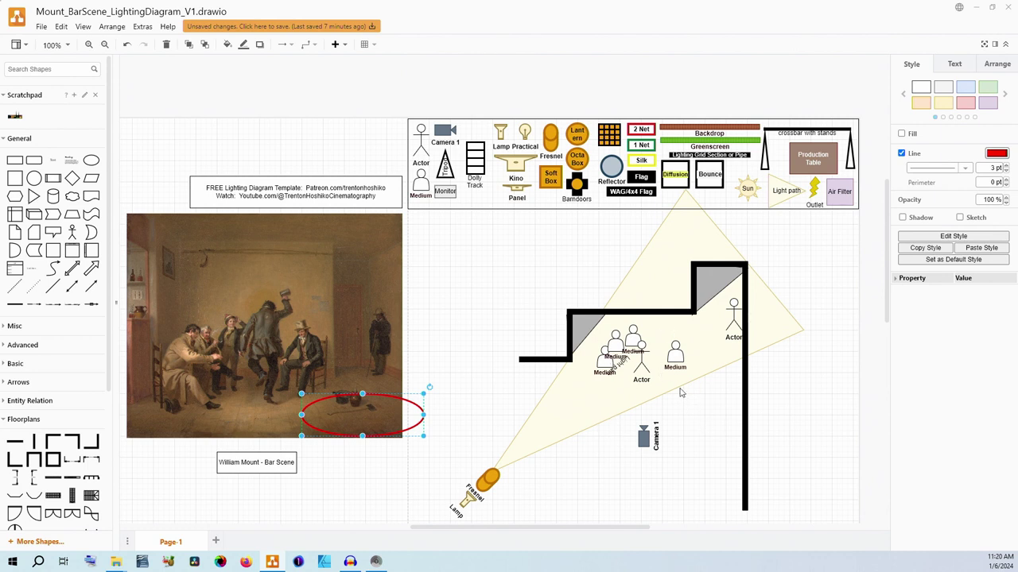
click(697, 463)
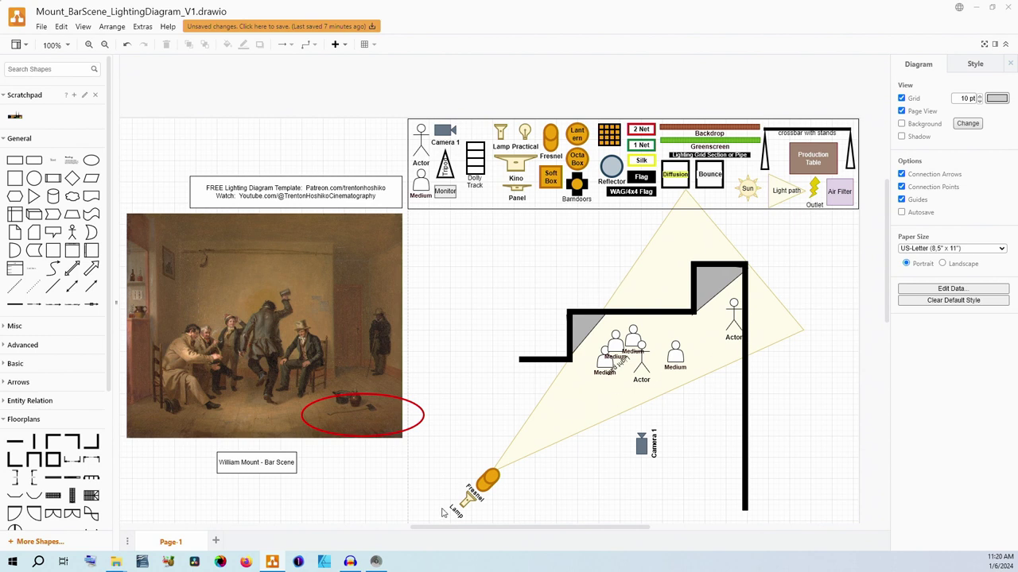
- Realign the Fresnel, the Lamp behind it and the narrow end of the light path along one line
drag(493, 477, 488, 479)
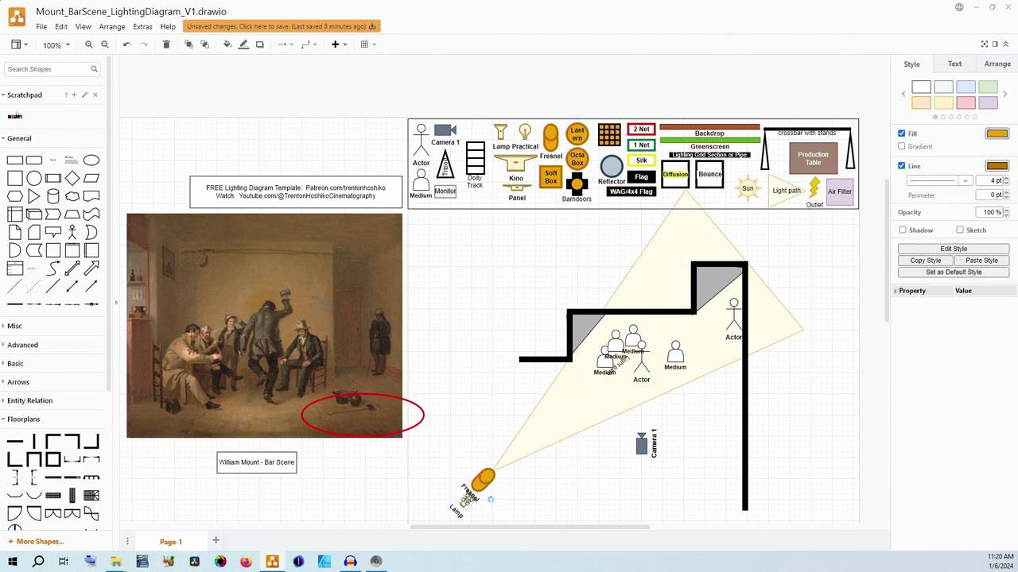
click(605, 480)
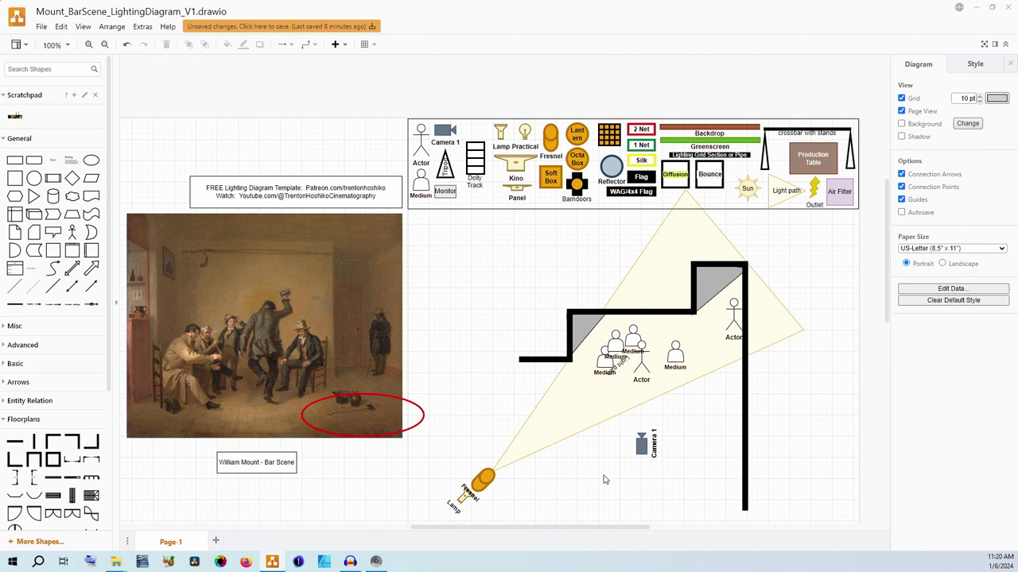
click(552, 428)
drag(500, 474, 478, 490)
click(482, 487)
click(545, 491)
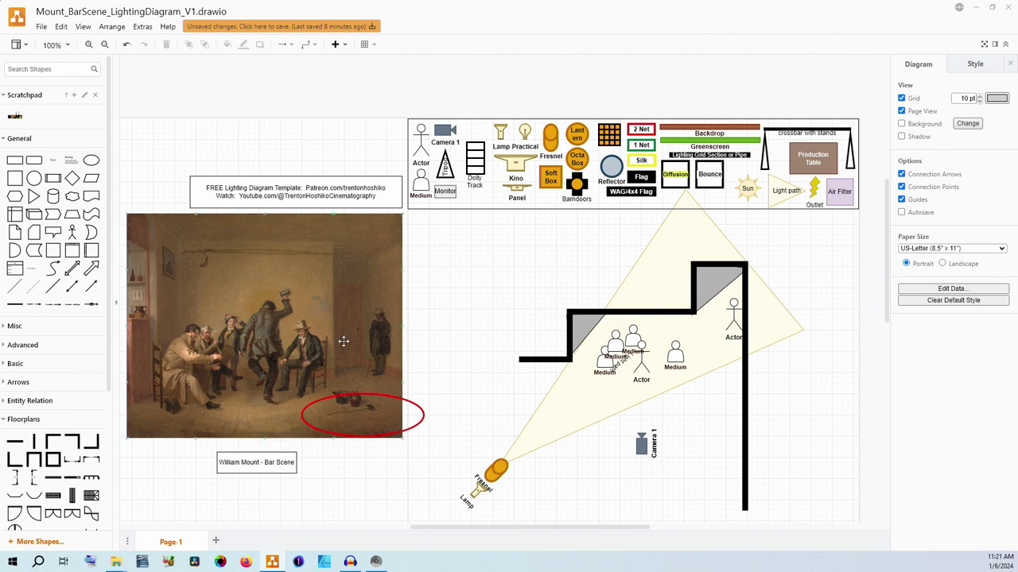
- Add a second red ellipse, enlarged to surround the dancer and seated figures in the middle of the painting
key(ctrl+v)
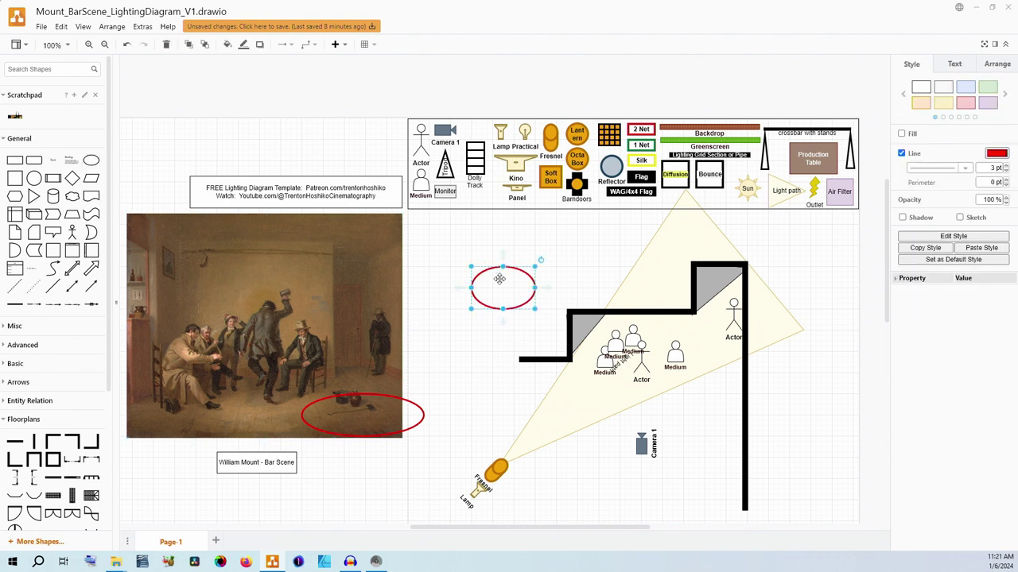
mouse_move(498, 279)
mouse_down()
mouse_move(325, 285)
mouse_move(227, 261)
mouse_move(370, 425)
mouse_up()
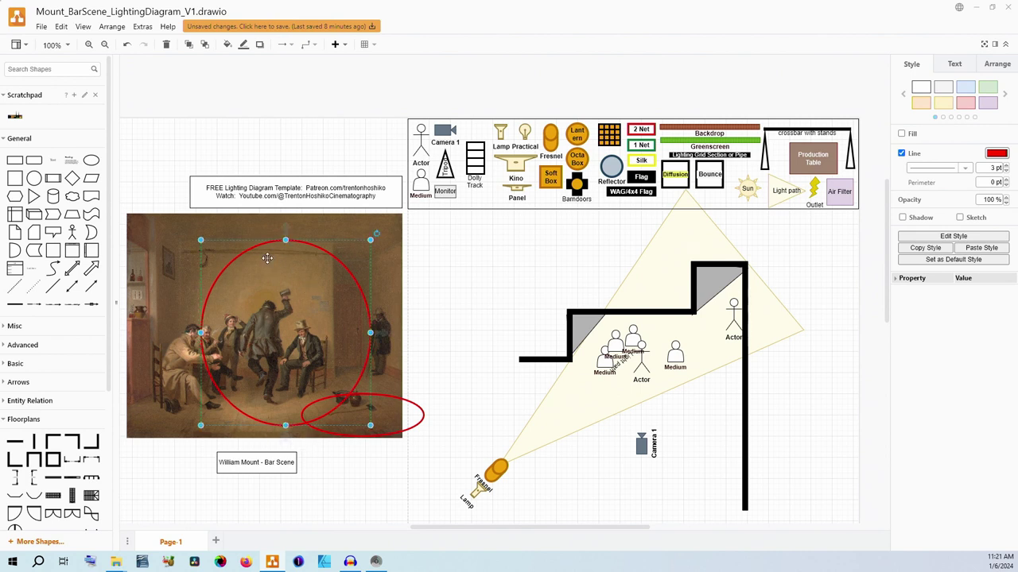
drag(251, 250, 240, 250)
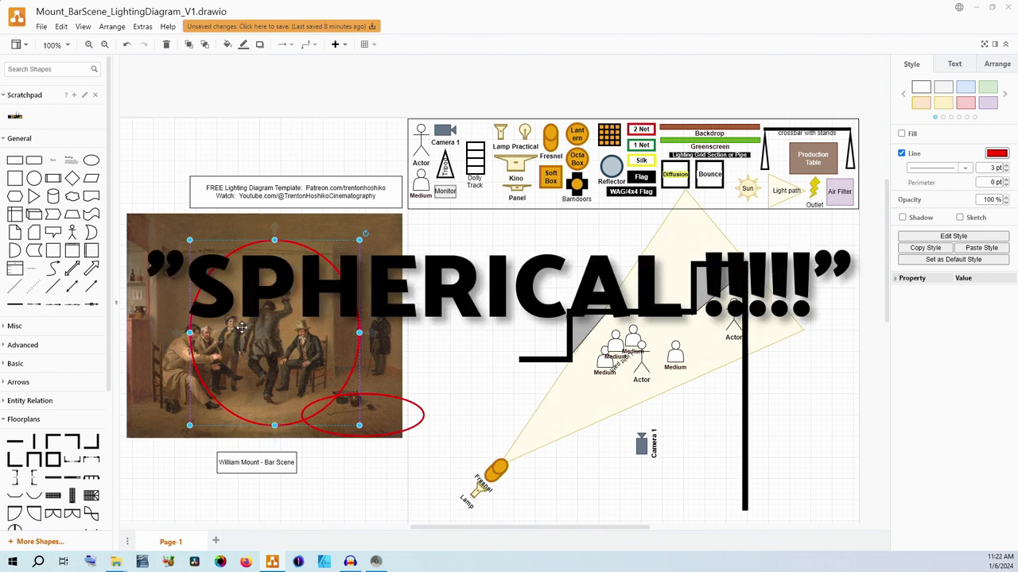
- Place a Diffusion frame below the short left wall segment, enable its Resizable property and enlarge it
click(739, 179)
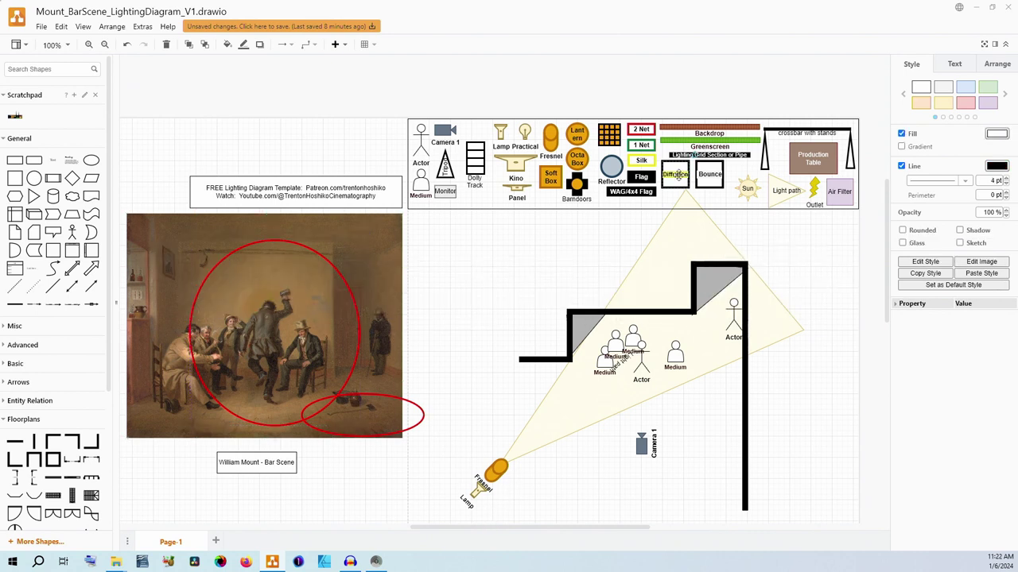
drag(675, 174, 515, 385)
click(912, 303)
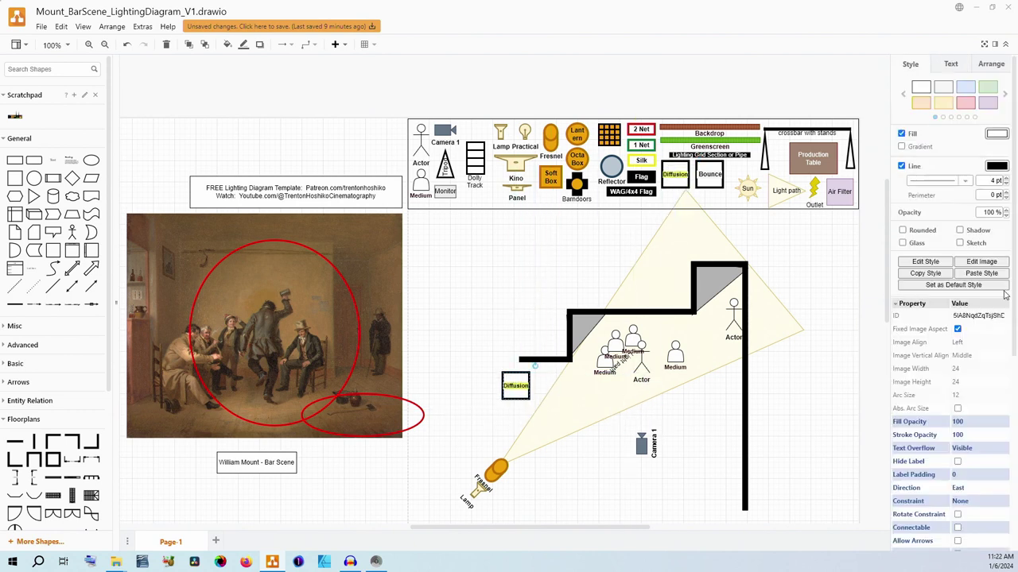
scroll(1013, 467, down, 5)
scroll(1013, 467, down, 1)
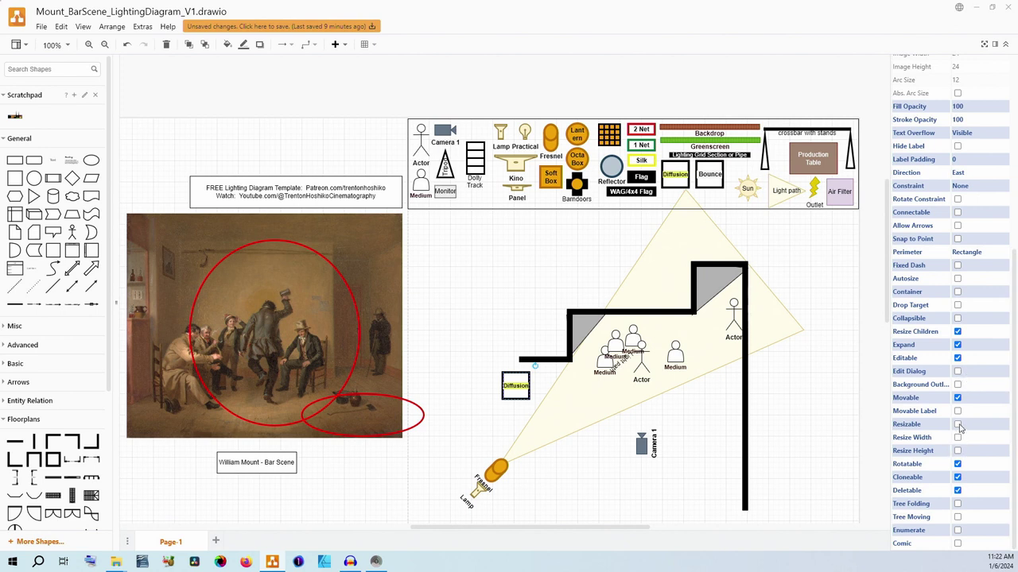
click(958, 425)
drag(496, 399, 529, 398)
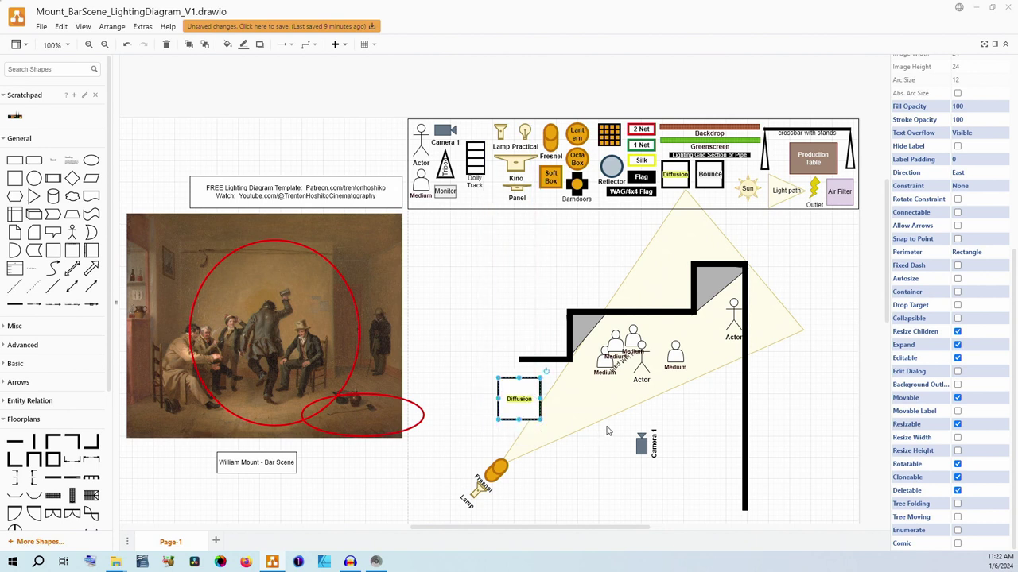
- Place two Lamps one above the other behind the Diffusion frame, aimed through it, and tilt the frame slightly toward the figures
click(501, 127)
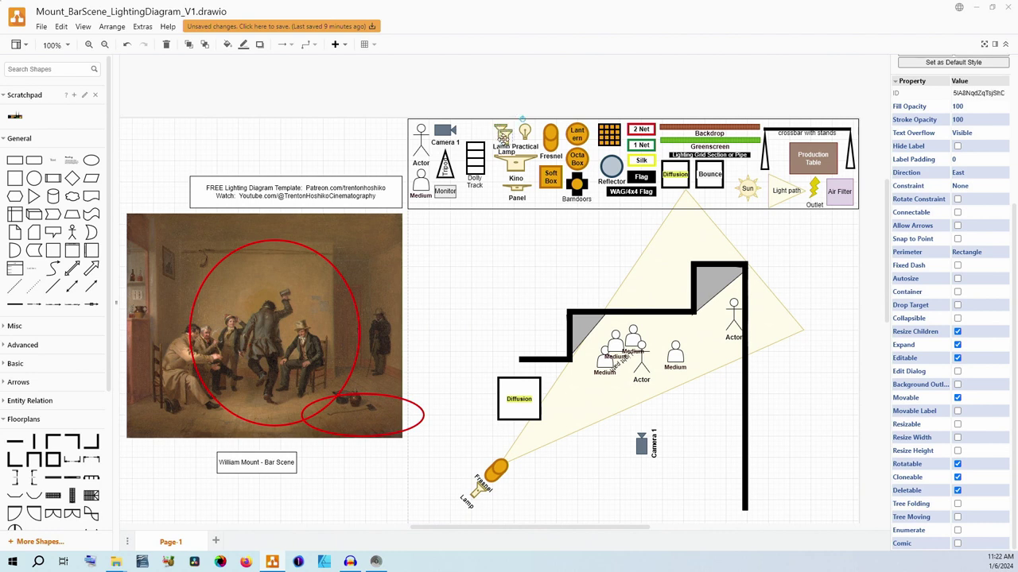
drag(501, 134, 487, 393)
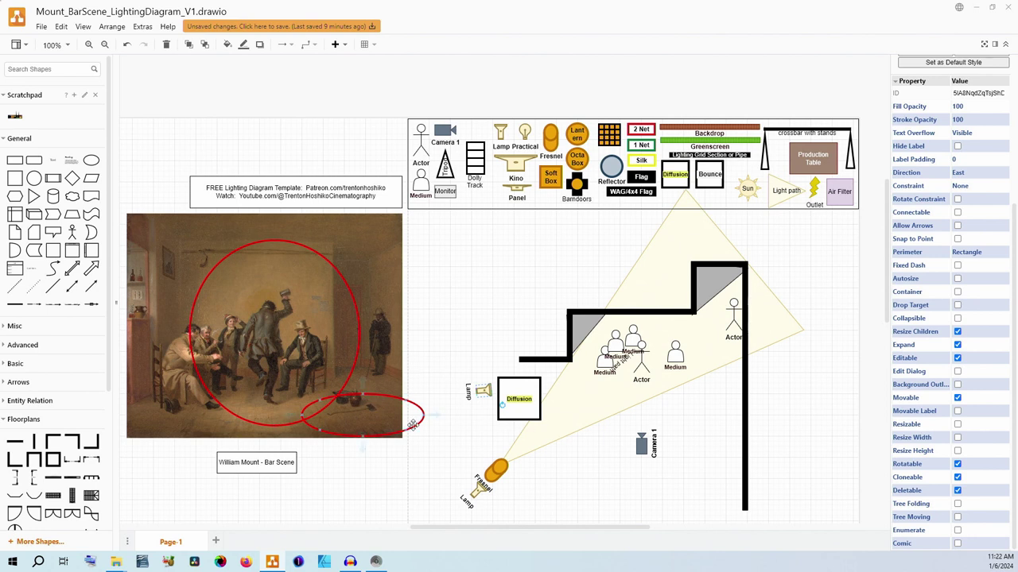
click(518, 399)
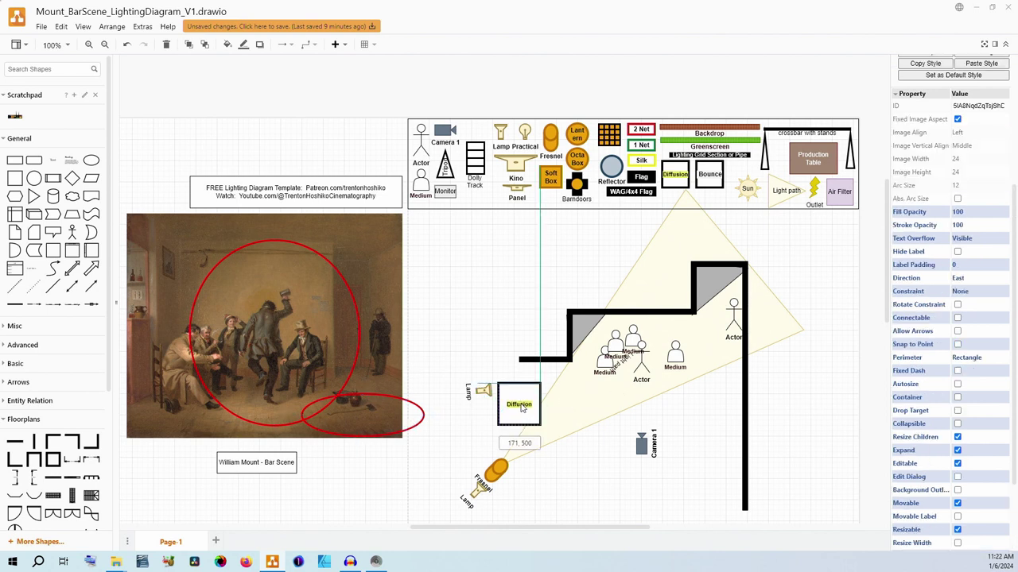
drag(545, 379, 501, 419)
click(481, 390)
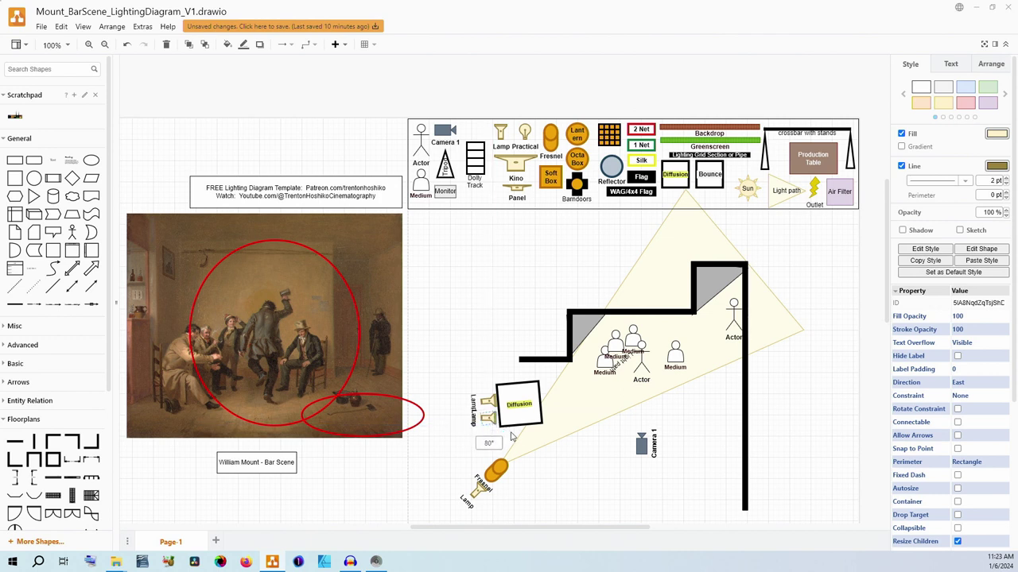
click(484, 358)
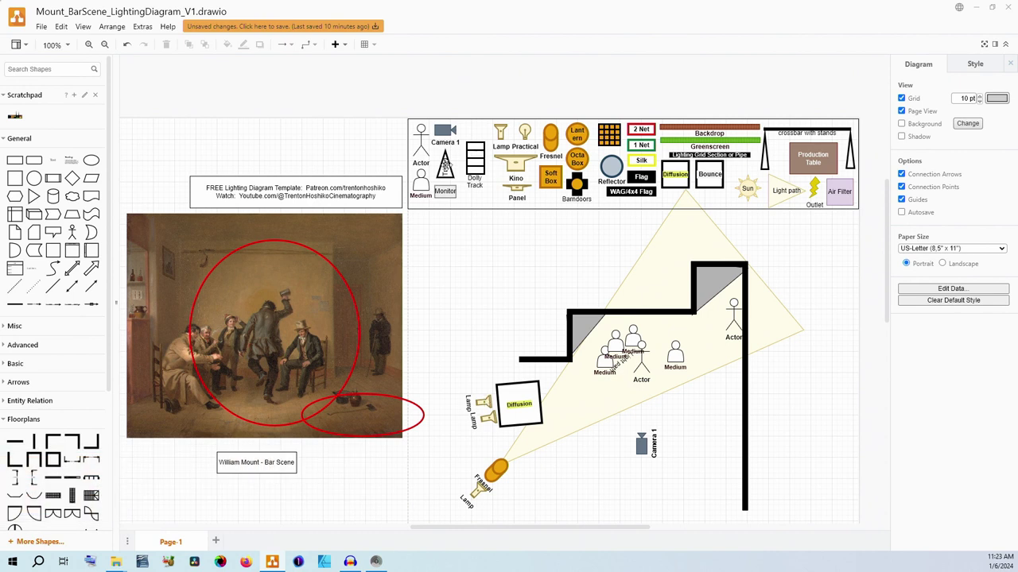
- Add a second light path starting at the large Diffusion frame, enlarge and angle it across the figures, and layer it behind them
click(773, 190)
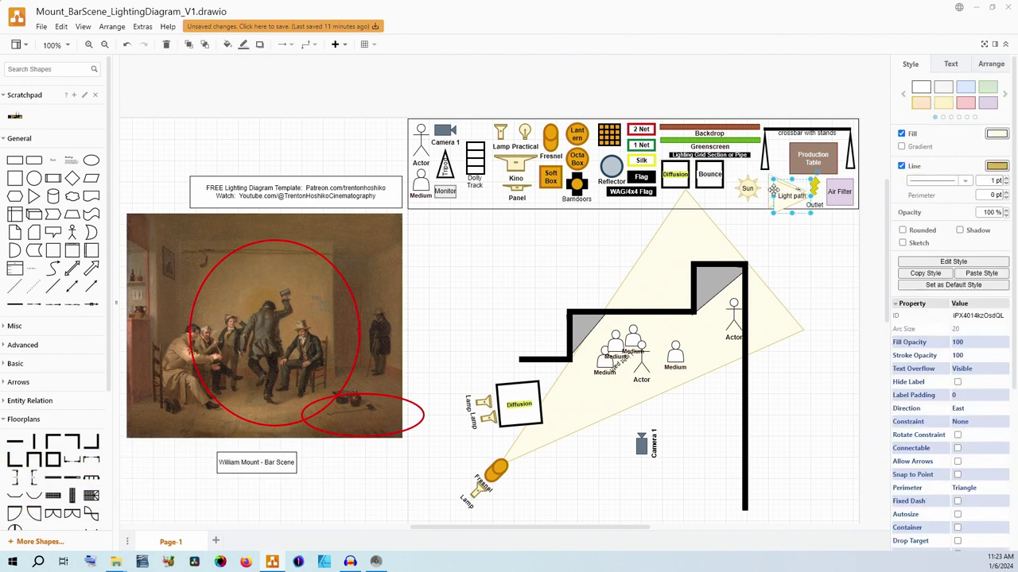
drag(773, 190, 563, 405)
key(ctrl+z)
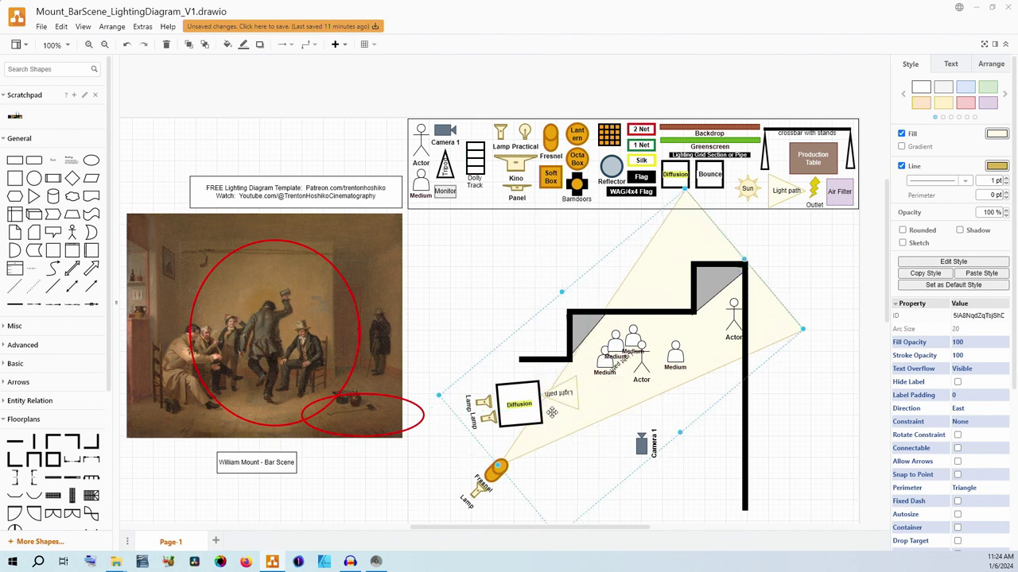
drag(558, 396, 544, 402)
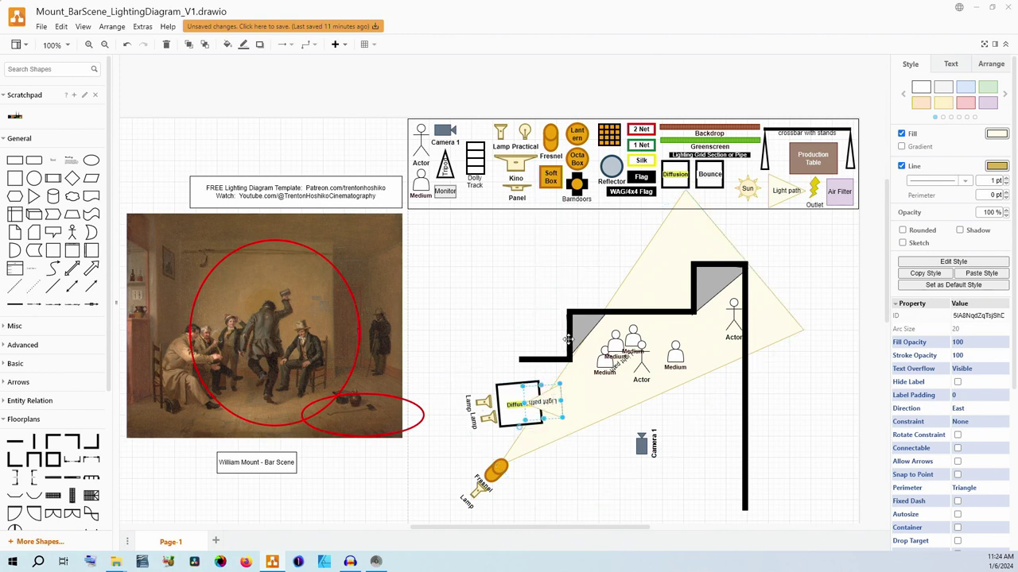
drag(548, 401, 689, 382)
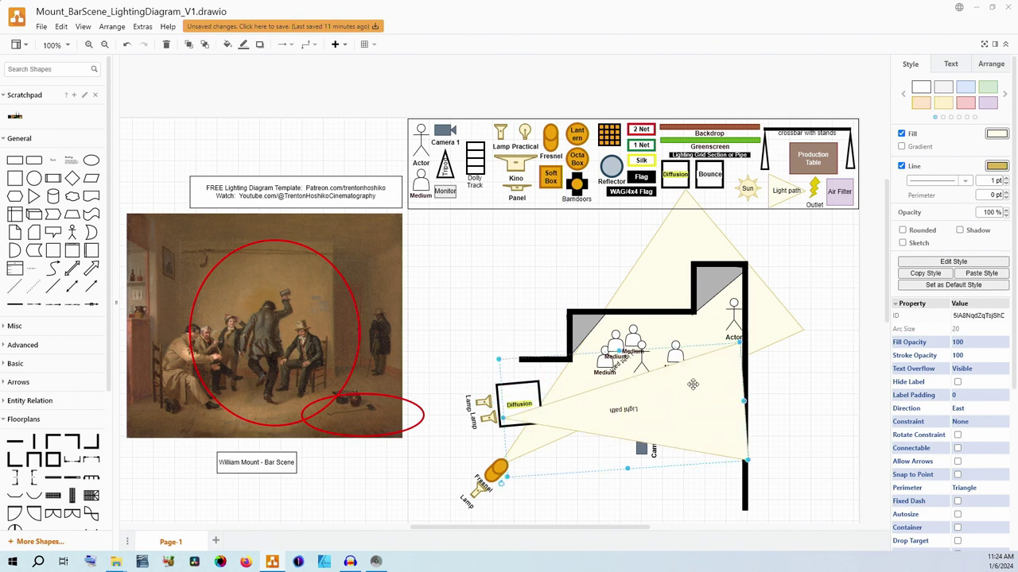
drag(501, 495, 819, 298)
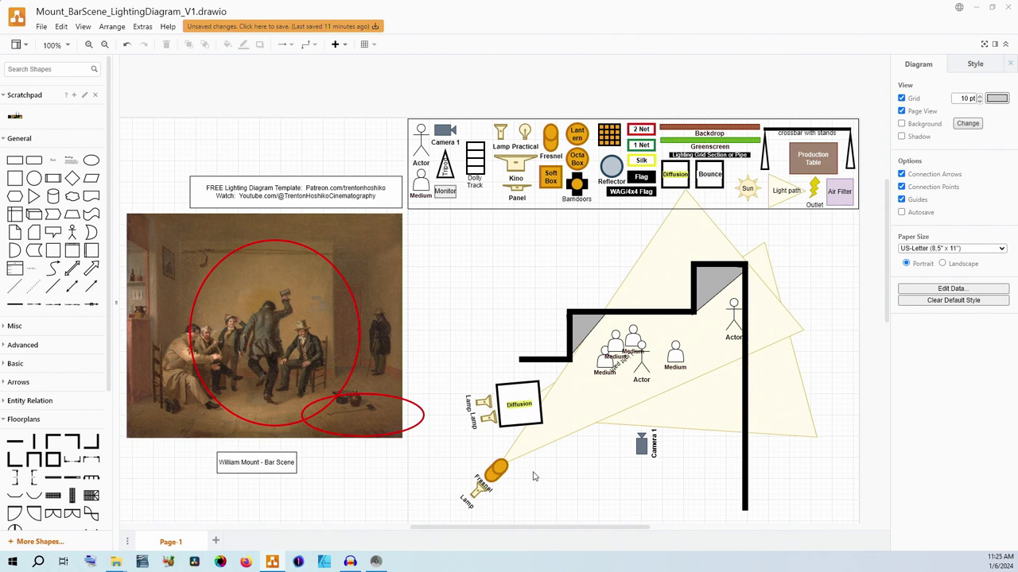
- Place a Bounce against the long right wall beside the camera, make it resizable, enlarge it and angle it toward the figures
click(714, 176)
drag(714, 176, 727, 429)
scroll(958, 429, down, 4)
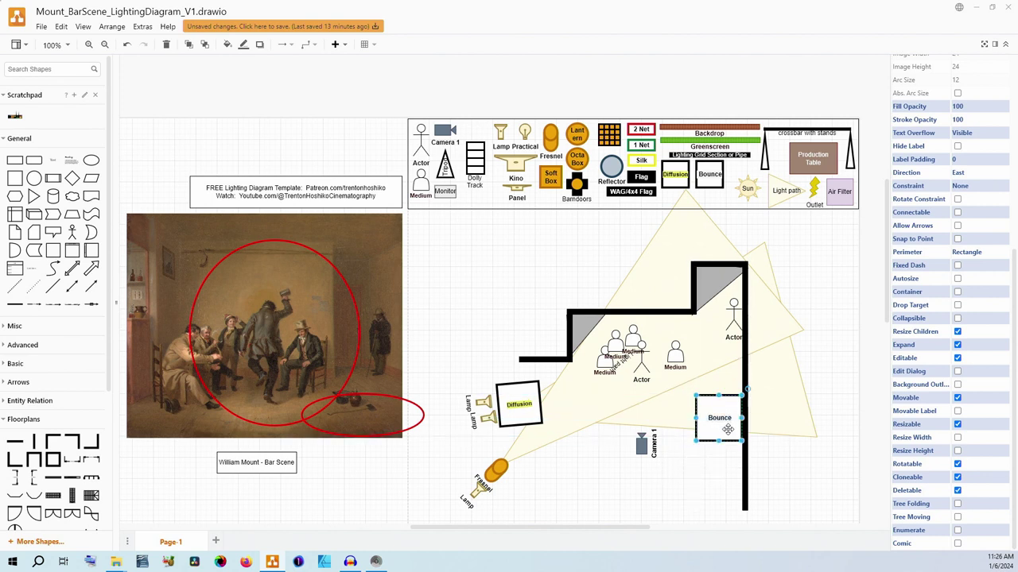
drag(748, 389, 767, 401)
drag(714, 435, 688, 428)
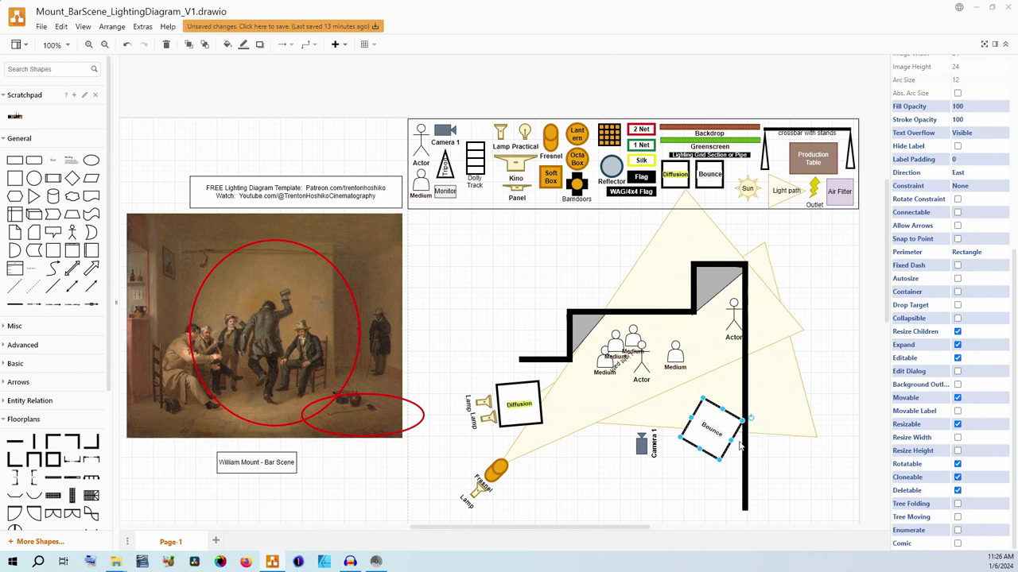
drag(710, 432, 715, 426)
click(636, 503)
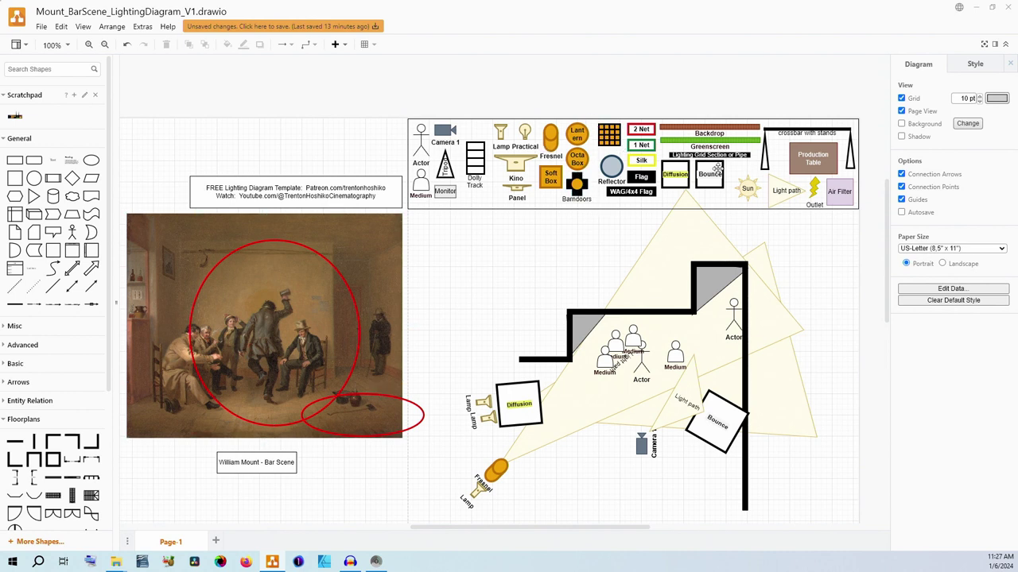
- Place a small tilted Diffusion frame between the Fresnel and the camera, with a Lamp behind it aimed at the figures
click(668, 175)
drag(666, 174, 563, 493)
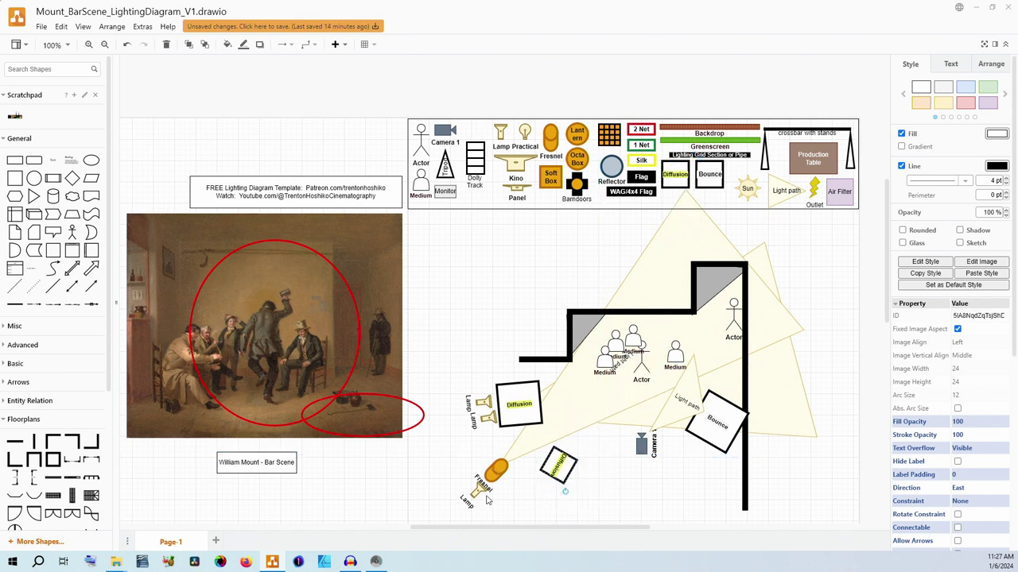
click(499, 143)
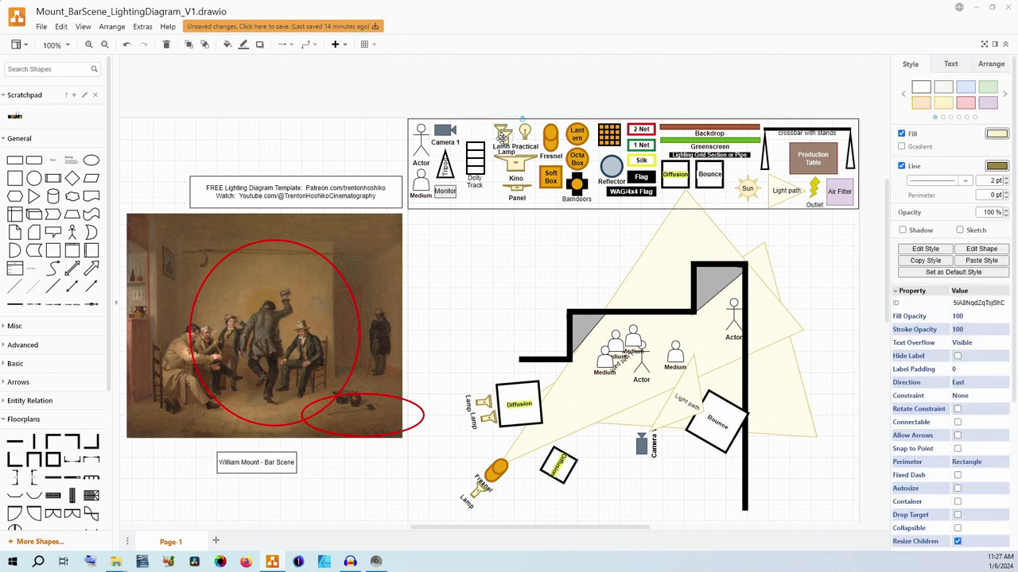
drag(498, 135, 564, 490)
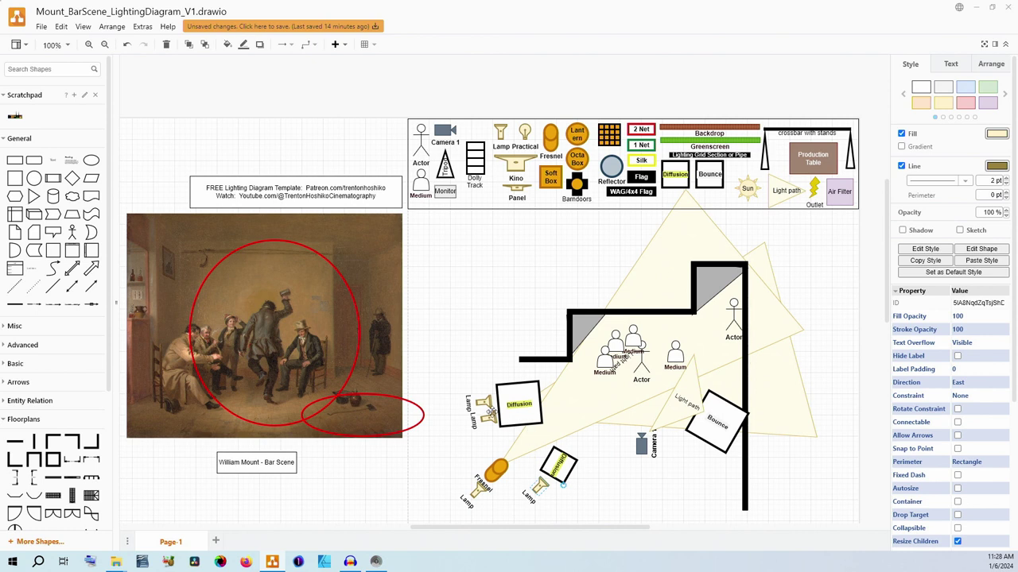
- Duplicate the lighting diagram's walls, figures, camera and lights into the empty area to the right of the original
click(231, 336)
drag(541, 531, 548, 531)
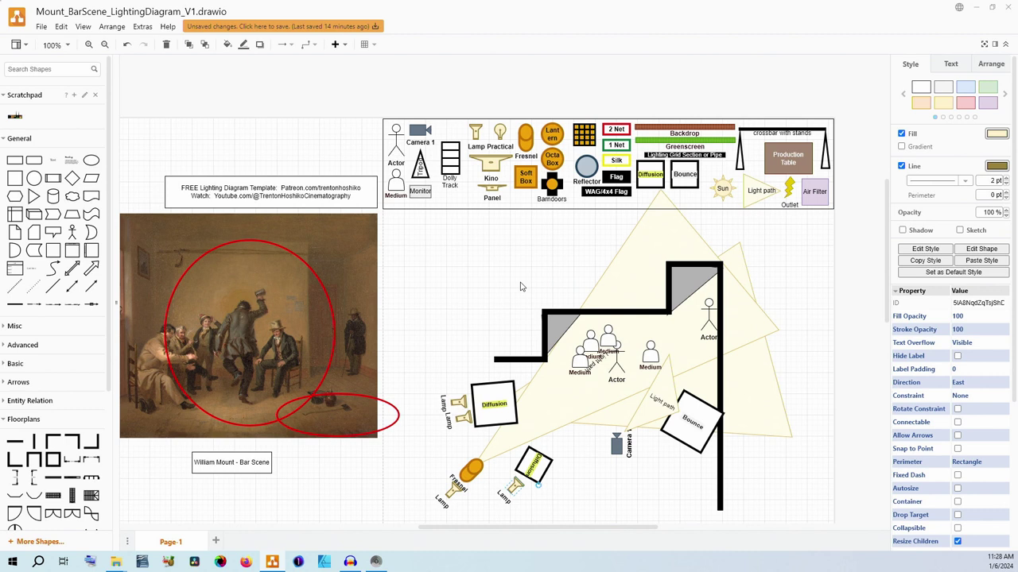
key(ctrl+a)
key(ctrl+minus)
key(ctrl+minus)
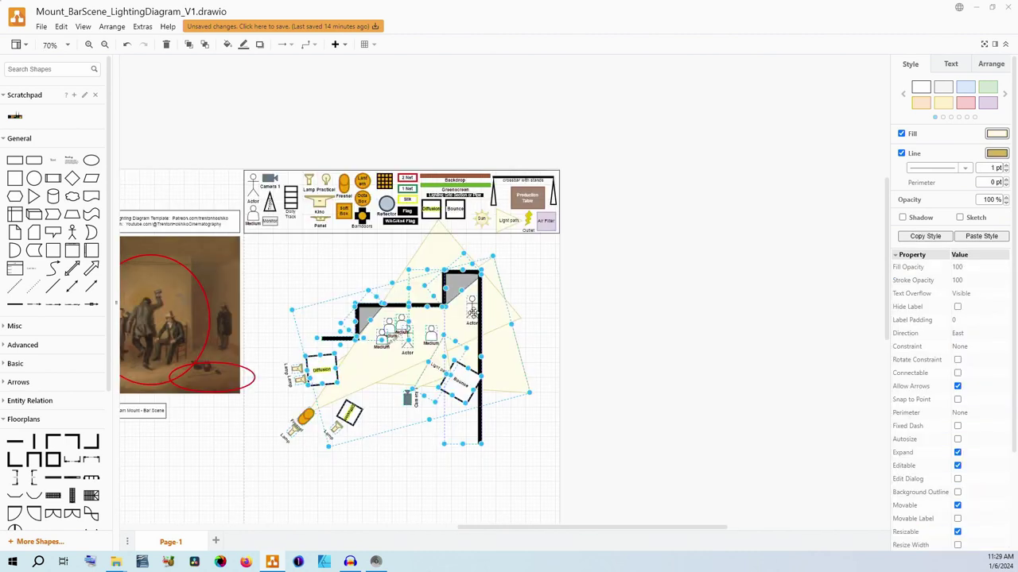
drag(473, 312, 732, 324)
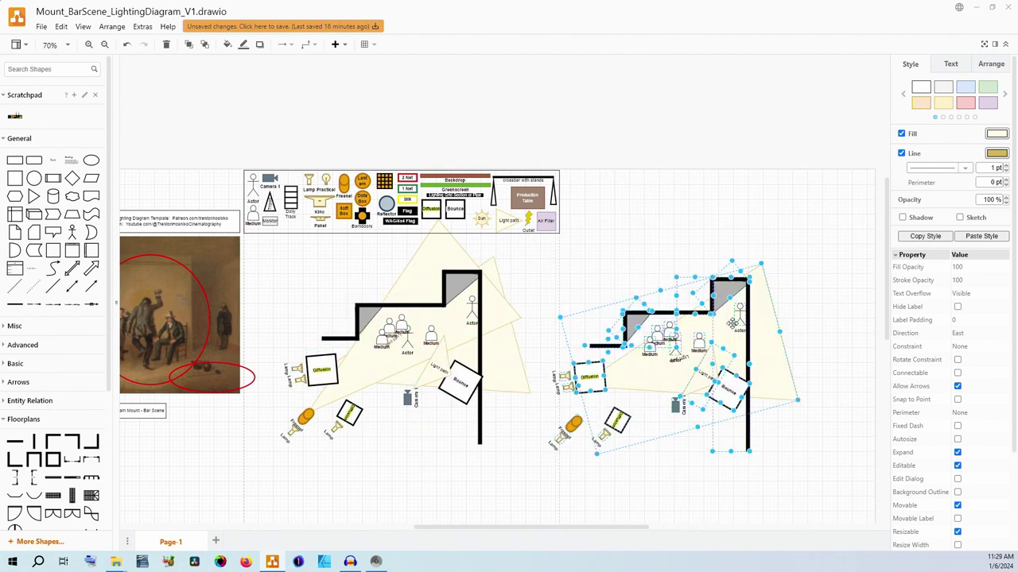
click(574, 467)
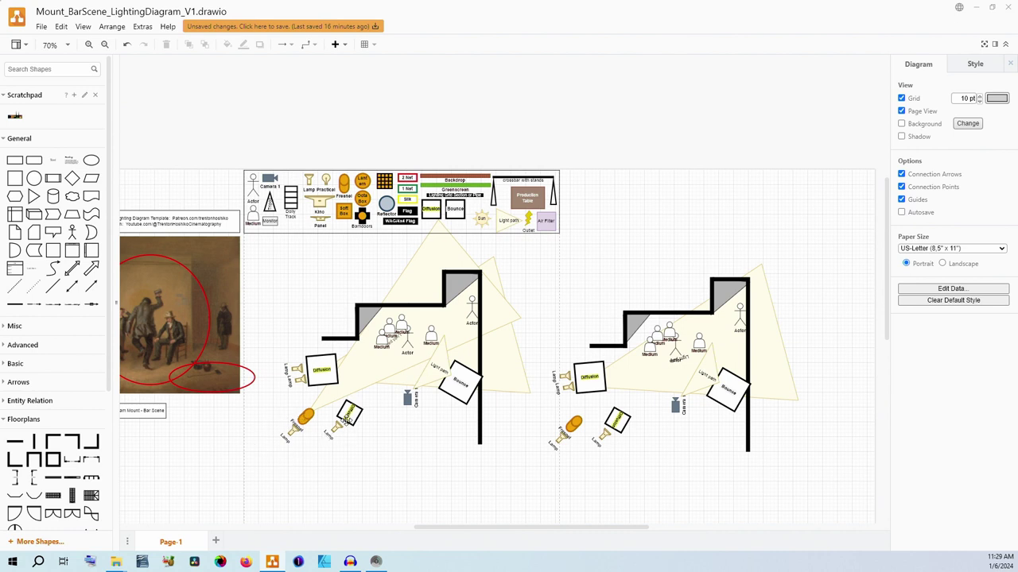
- Replace the small Diffusion frame beside the Fresnel with an Octa Box in the original diagram, keeping its Lamp
click(339, 427)
key(Delete)
key(ctrl+z)
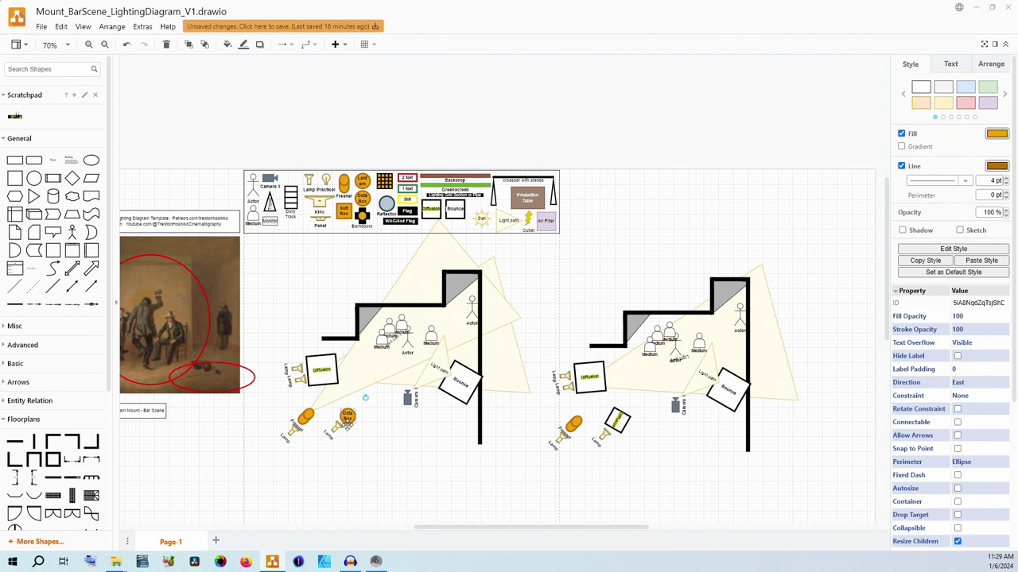
- Replace the large Diffusion frame and one of its two Lamps with an Octa Box in the original diagram
click(297, 389)
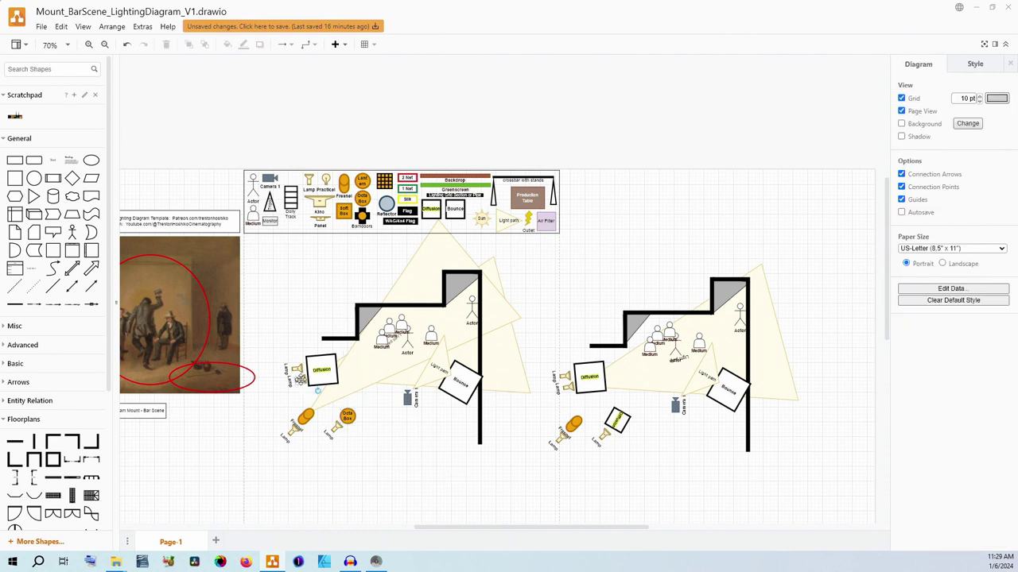
click(299, 381)
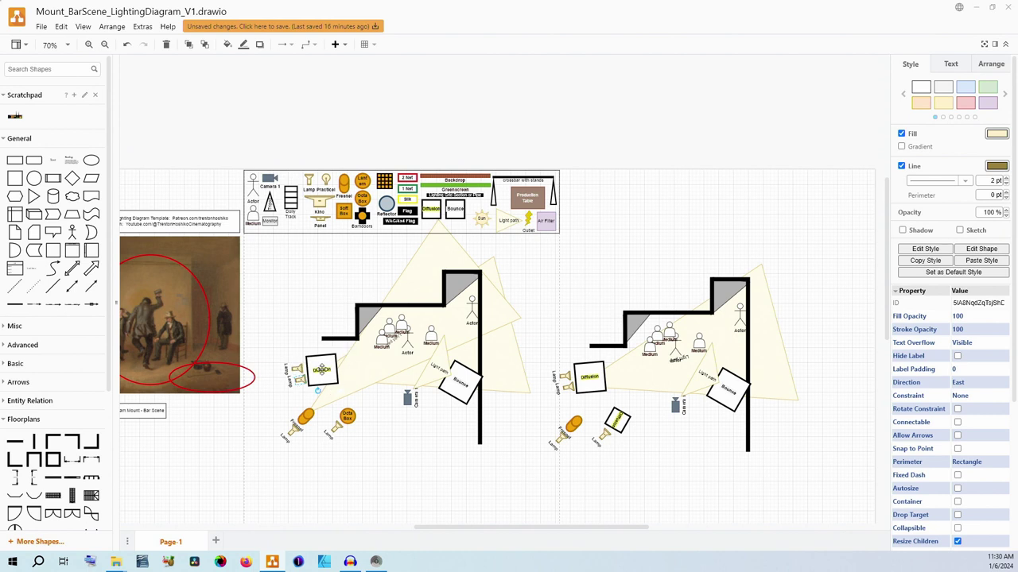
click(321, 369)
key(Delete)
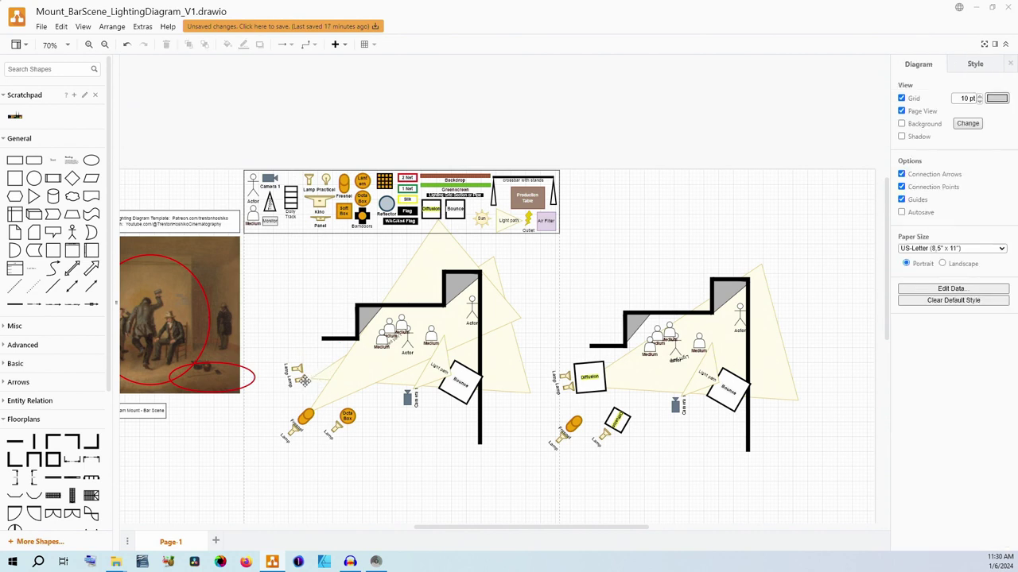
click(359, 389)
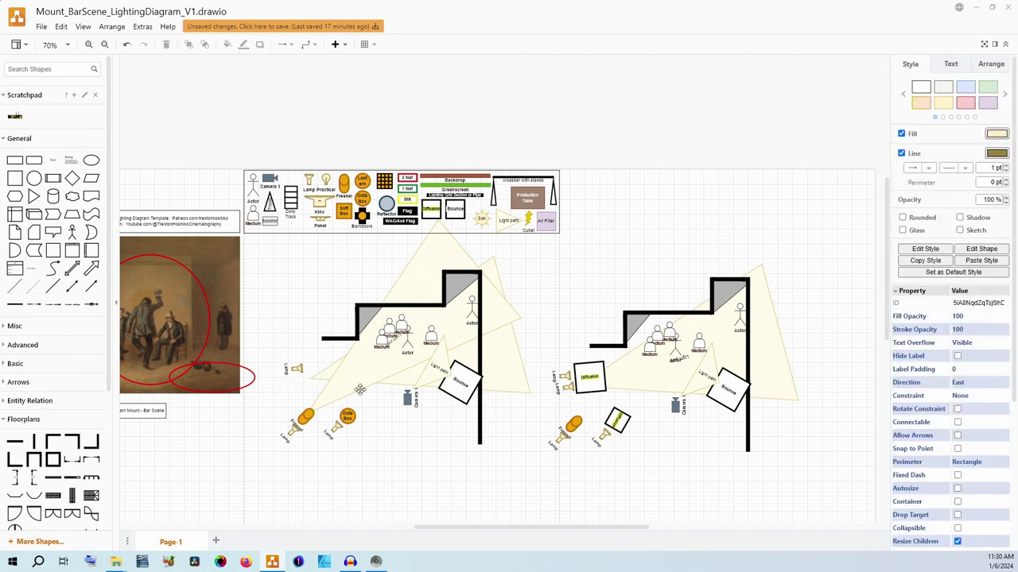
click(363, 197)
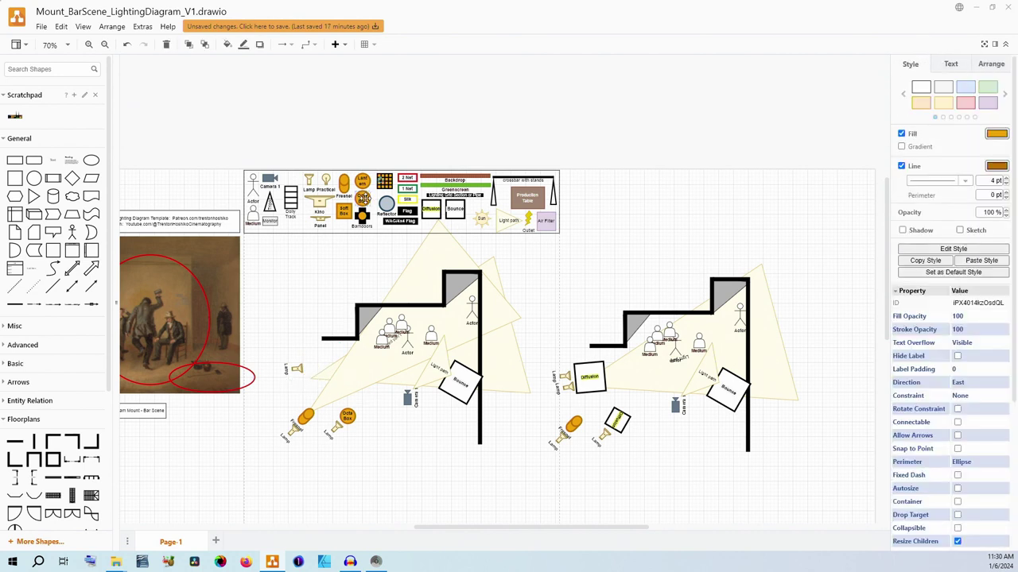
key(ctrl+d)
drag(363, 198, 313, 375)
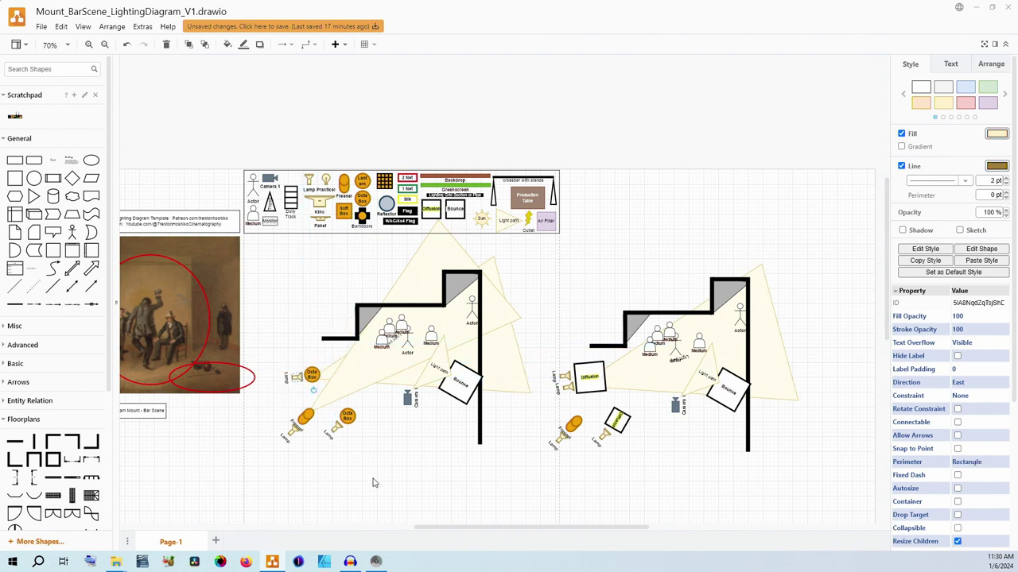
drag(441, 535, 399, 535)
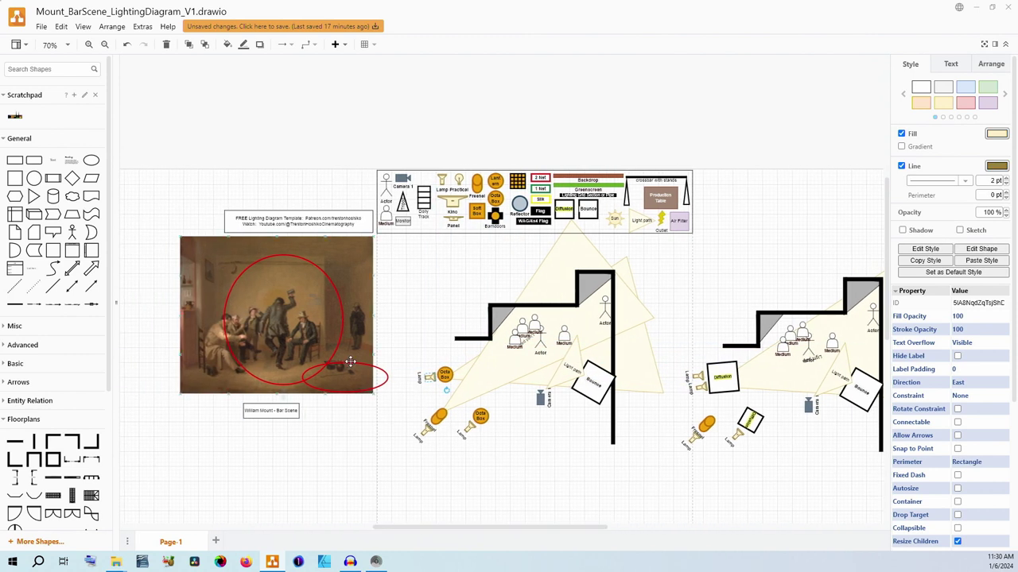
click(340, 267)
click(278, 256)
drag(451, 528, 469, 534)
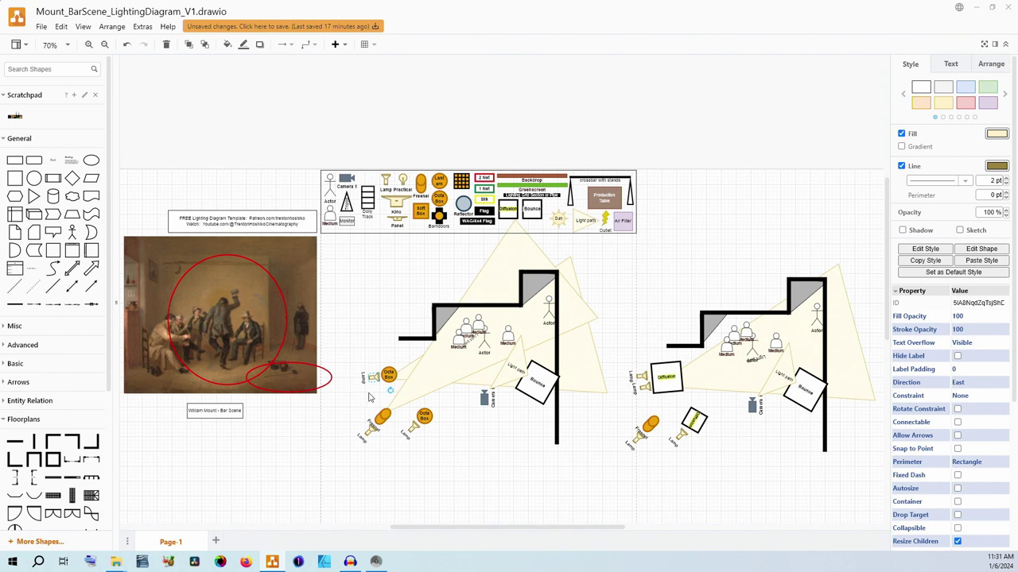
- Put the large Diffusion frame back in place of the upper Octa Box with a single Lamp behind it, slightly closer to the figures
drag(617, 343, 384, 382)
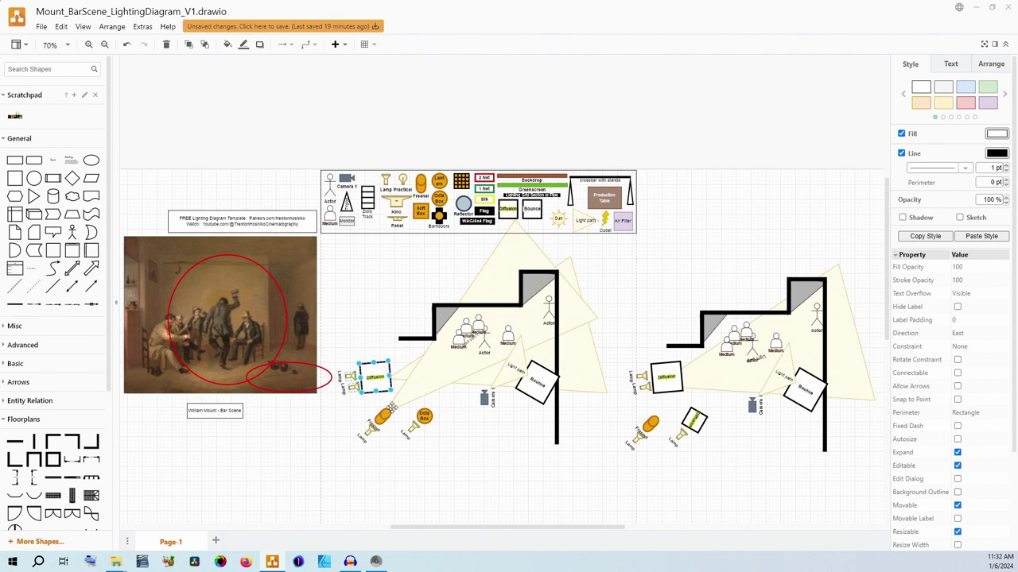
drag(374, 370, 381, 366)
click(370, 390)
click(357, 403)
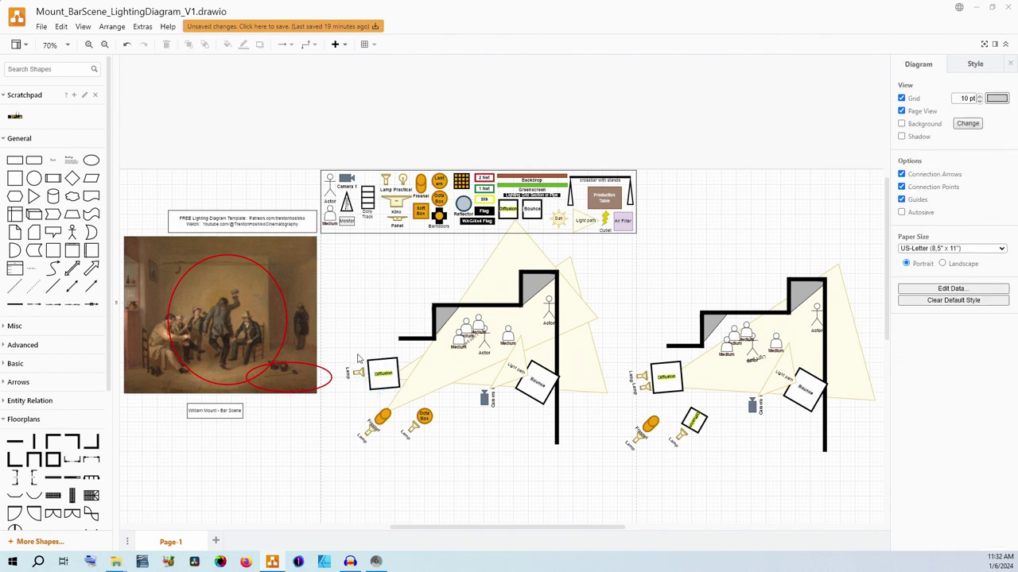
click(358, 379)
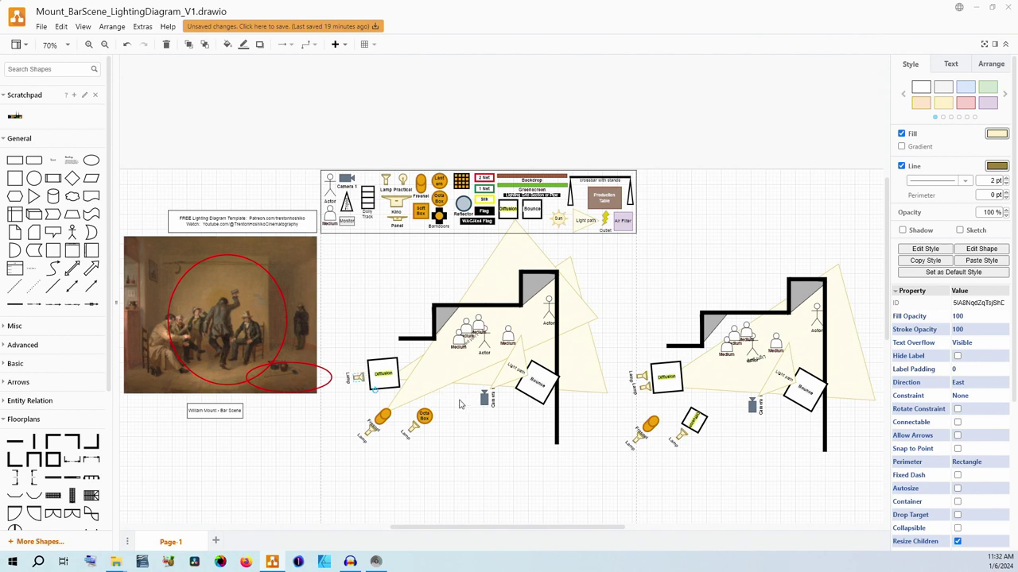
mouse_move(385, 373)
mouse_down()
mouse_move(393, 389)
mouse_move(407, 374)
mouse_move(367, 375)
mouse_move(374, 371)
mouse_up()
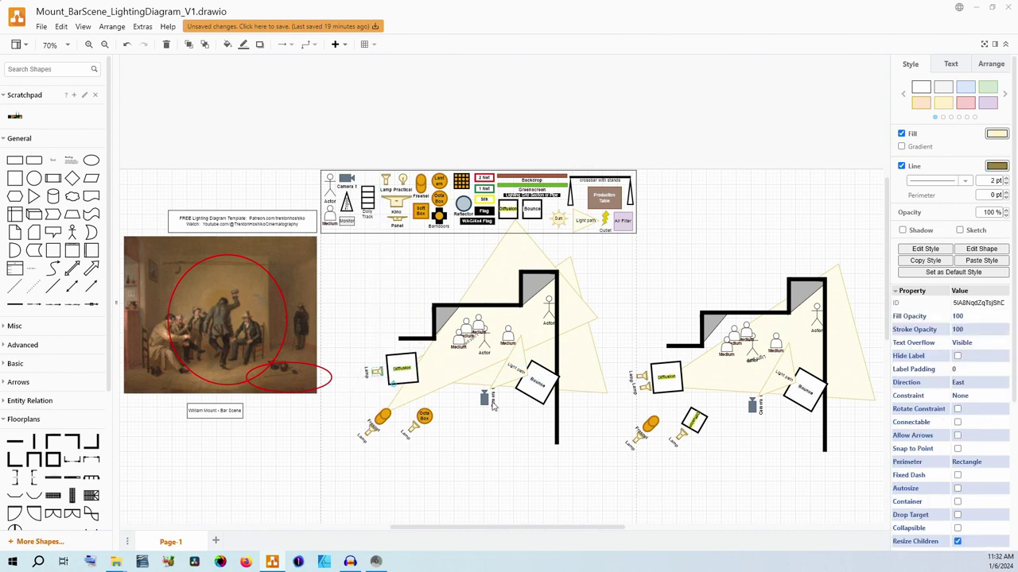
- Move the original diagram's Octa Box and its Lamp slightly closer to the camera
mouse_move(424, 416)
mouse_down()
mouse_move(419, 424)
mouse_move(430, 427)
mouse_up()
click(441, 422)
click(604, 463)
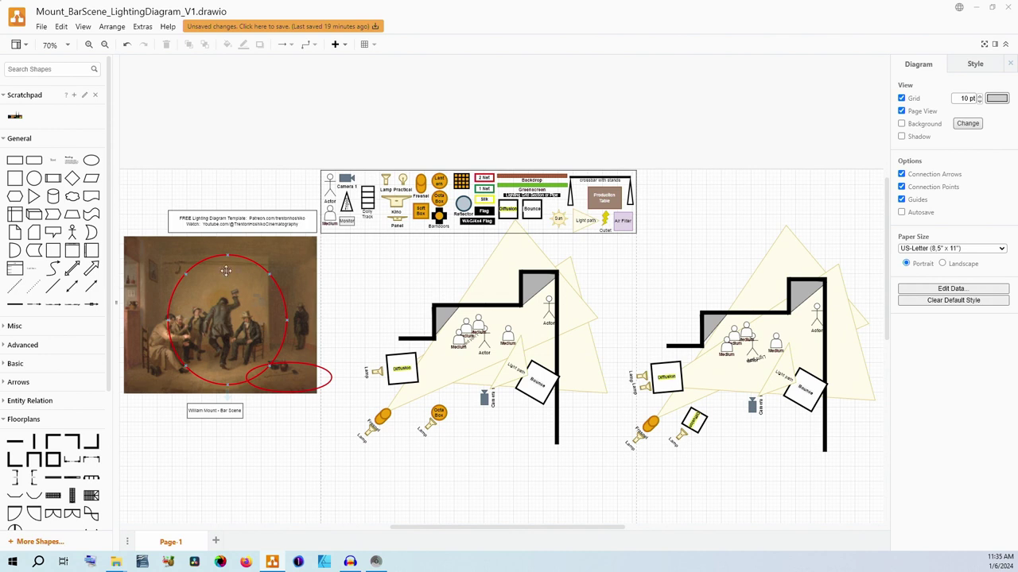
click(105, 44)
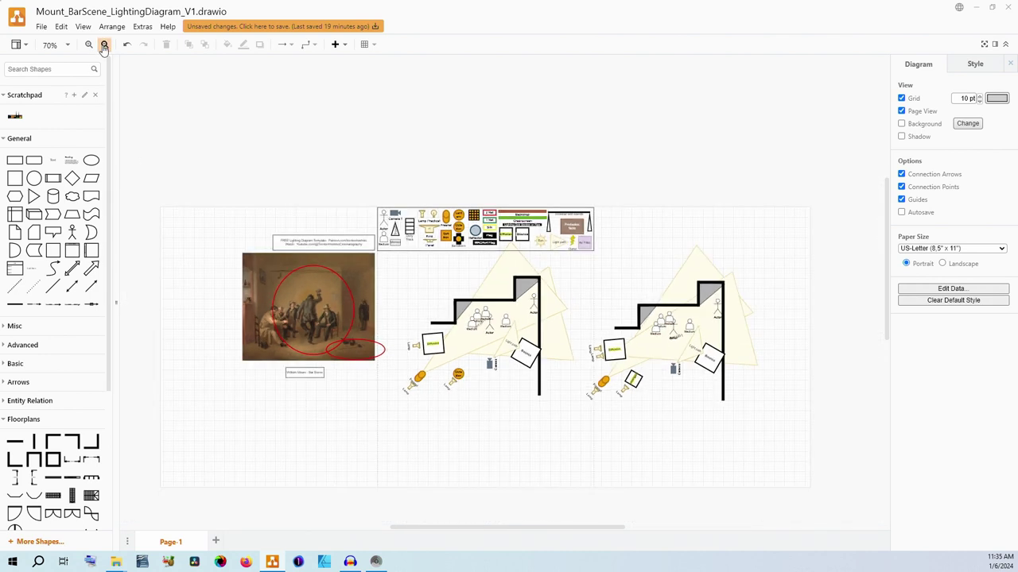
click(104, 45)
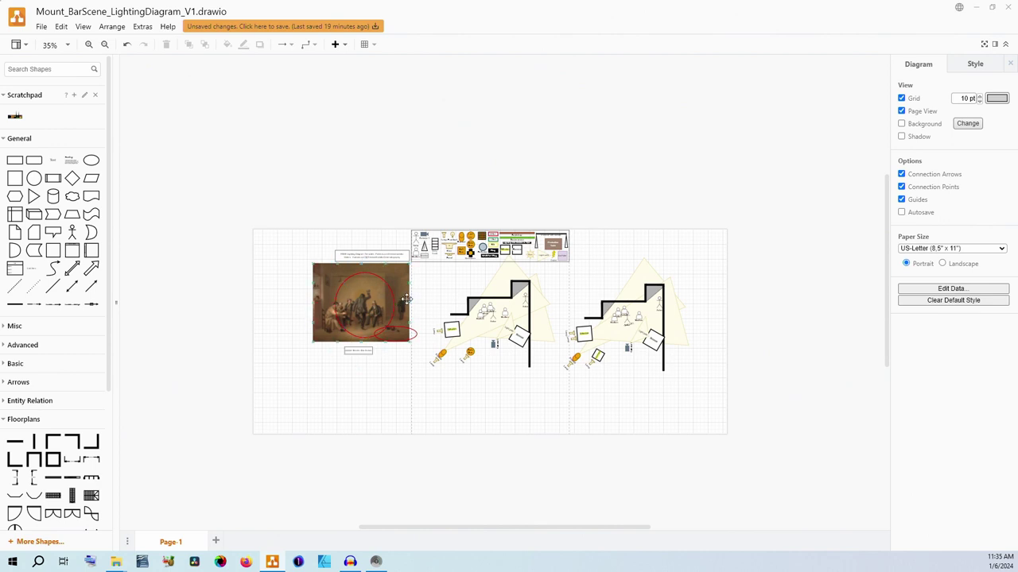
ctrl+scroll(649, 323, up, 4)
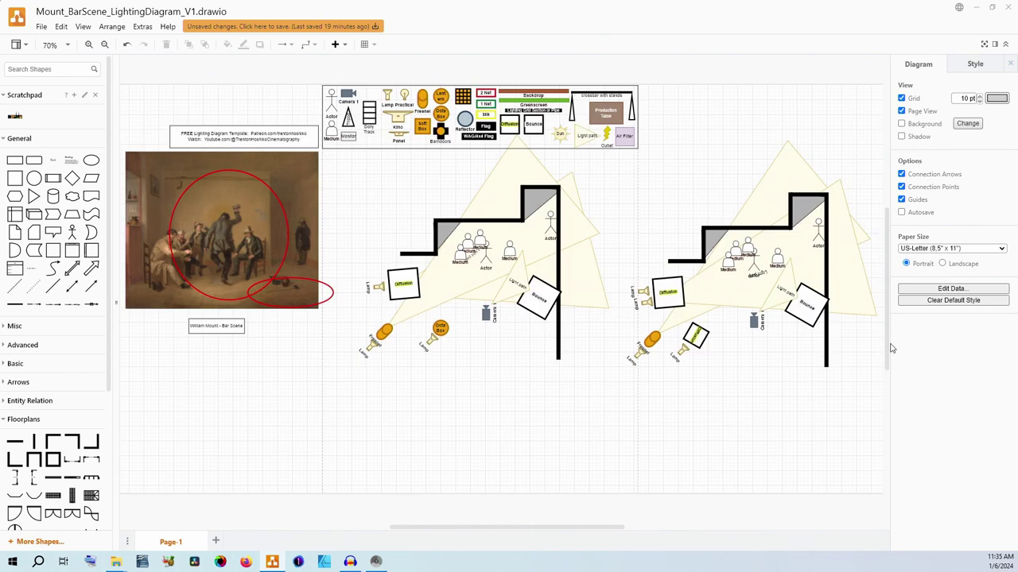